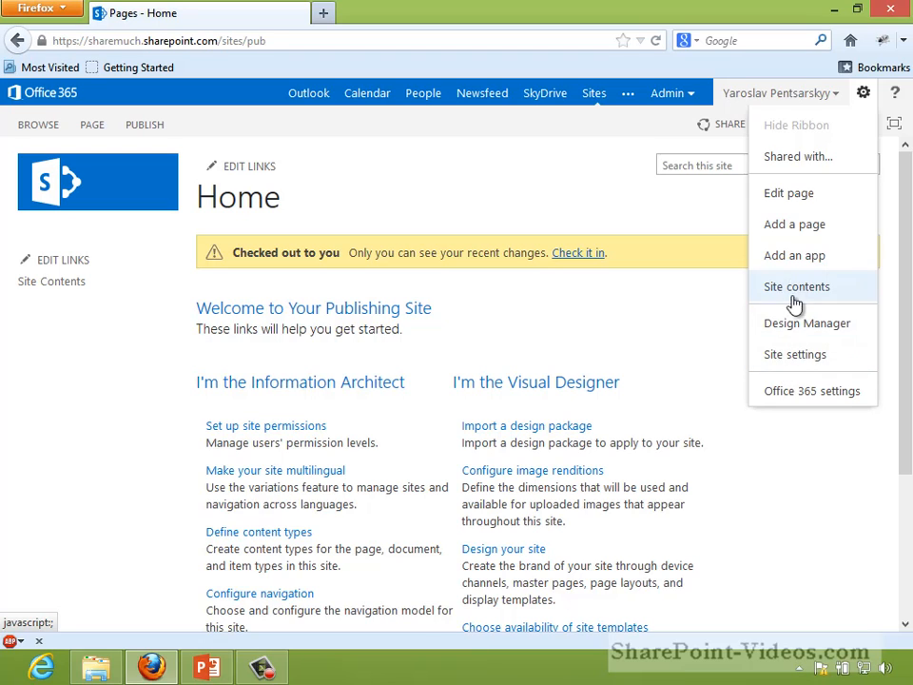
- From the site settings, review the Design Manager welcome page and the Import Design Package page
click(781, 363)
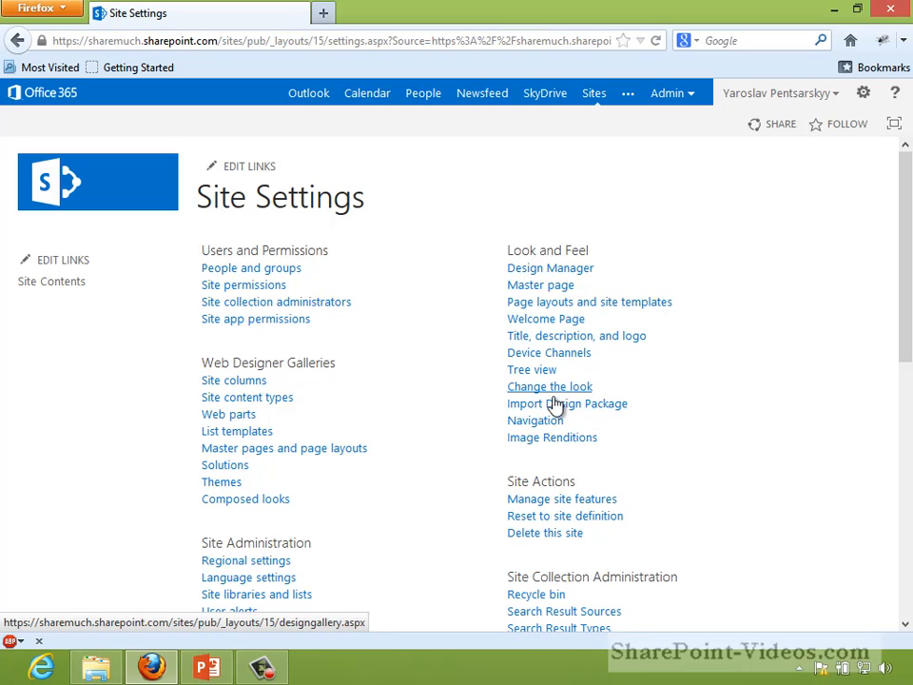
click(552, 268)
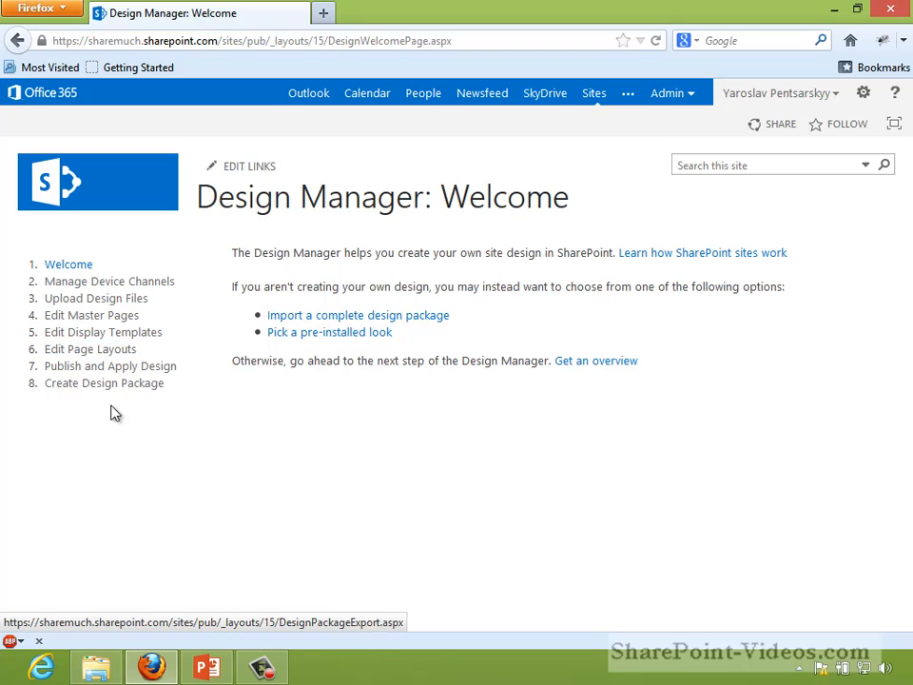
click(861, 94)
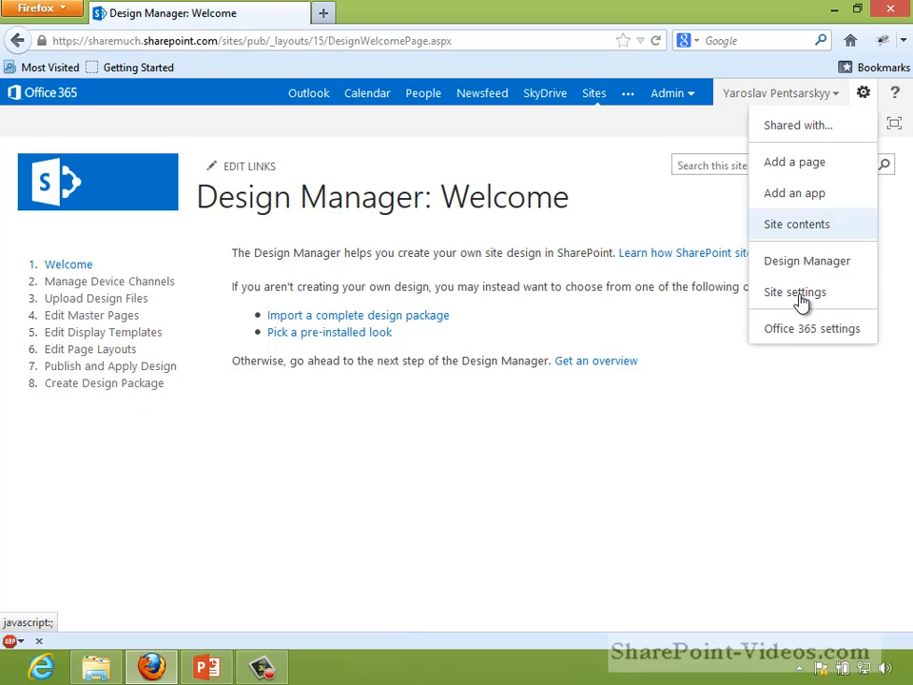
click(777, 296)
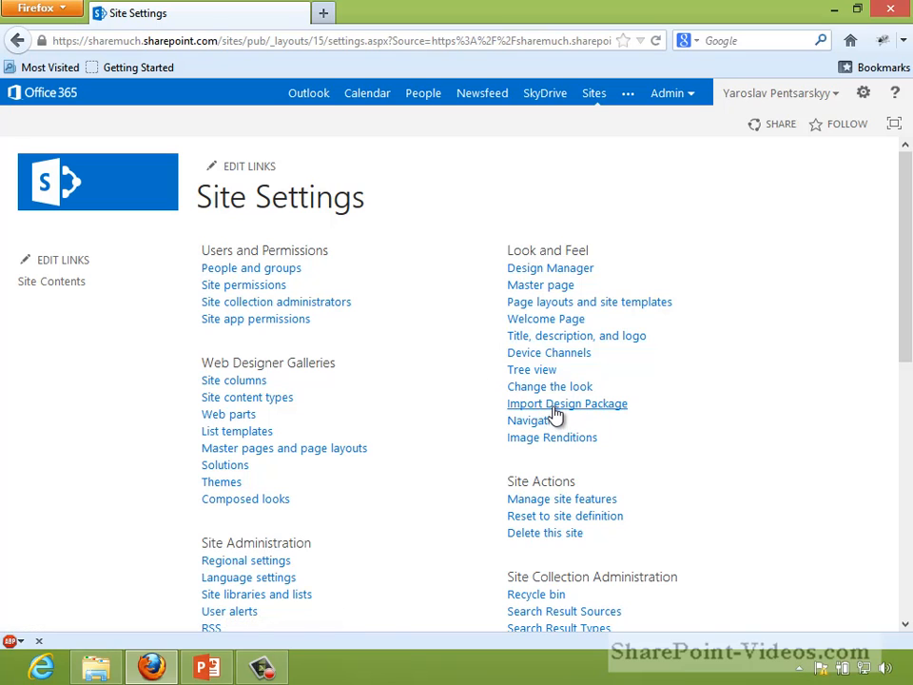
click(551, 403)
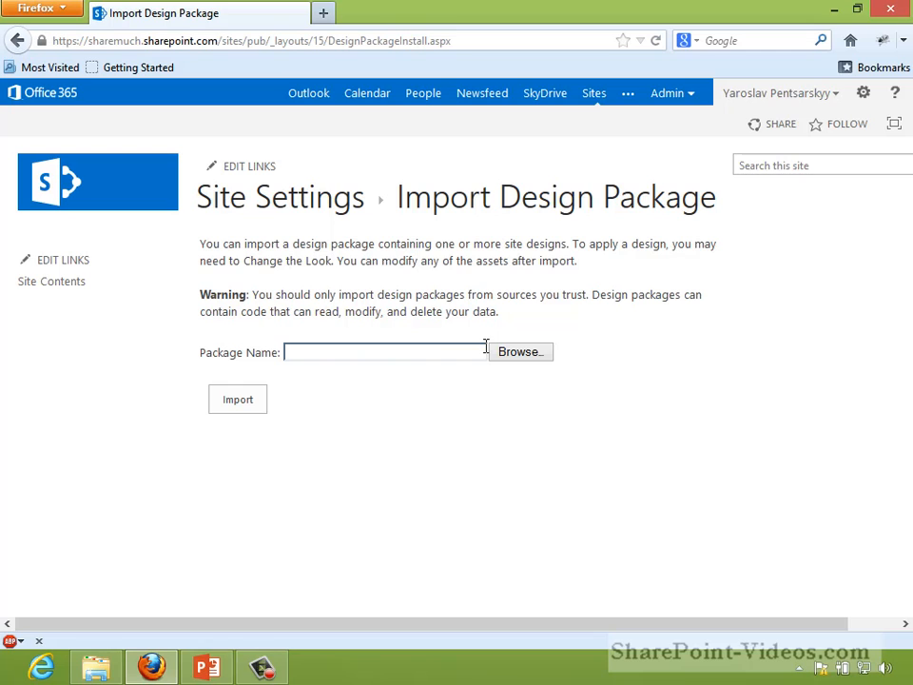
- Open the Site Master Page Settings from the site settings and examine the available default site master pages and the remaining options
click(863, 93)
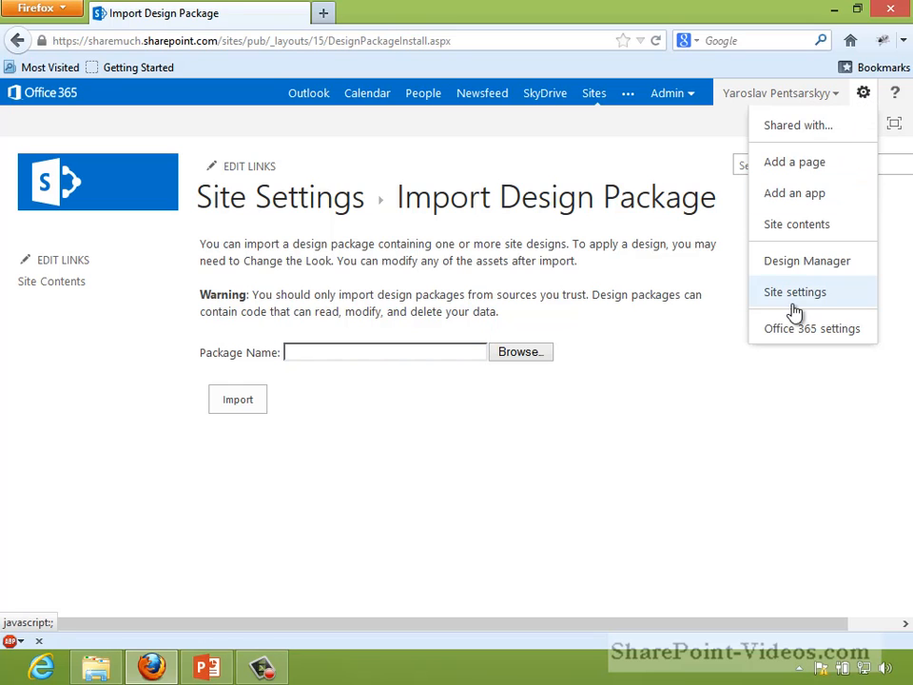
click(794, 295)
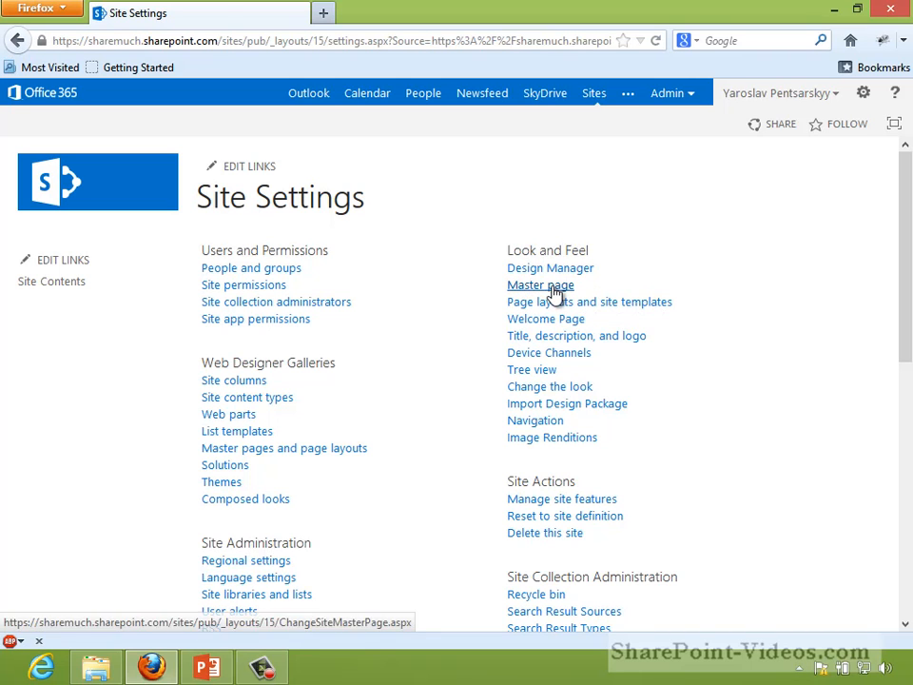
click(559, 287)
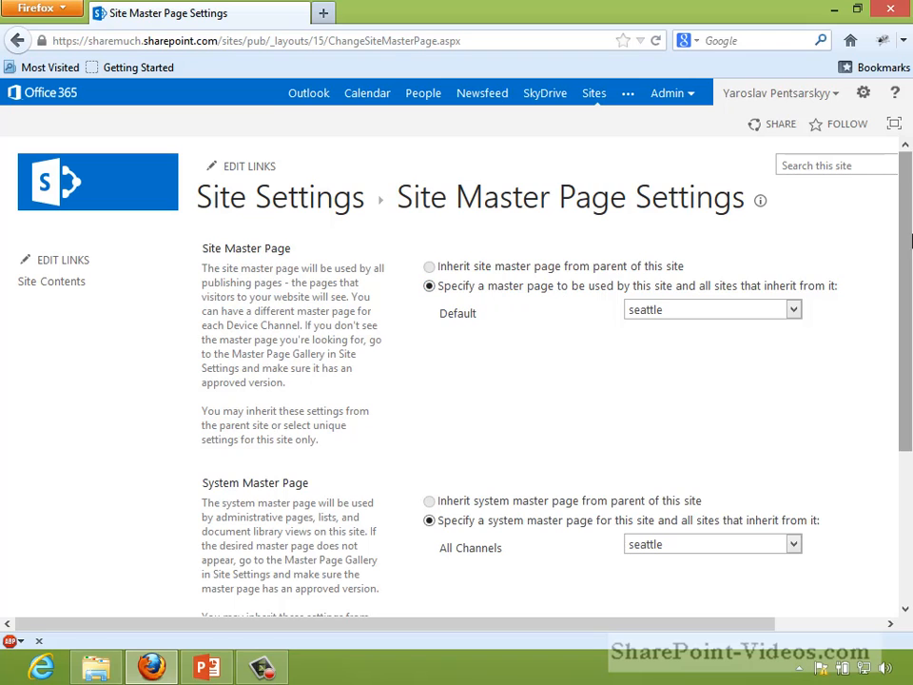
mouse_move(909, 249)
mouse_down()
mouse_move(908, 287)
mouse_move(909, 240)
mouse_up()
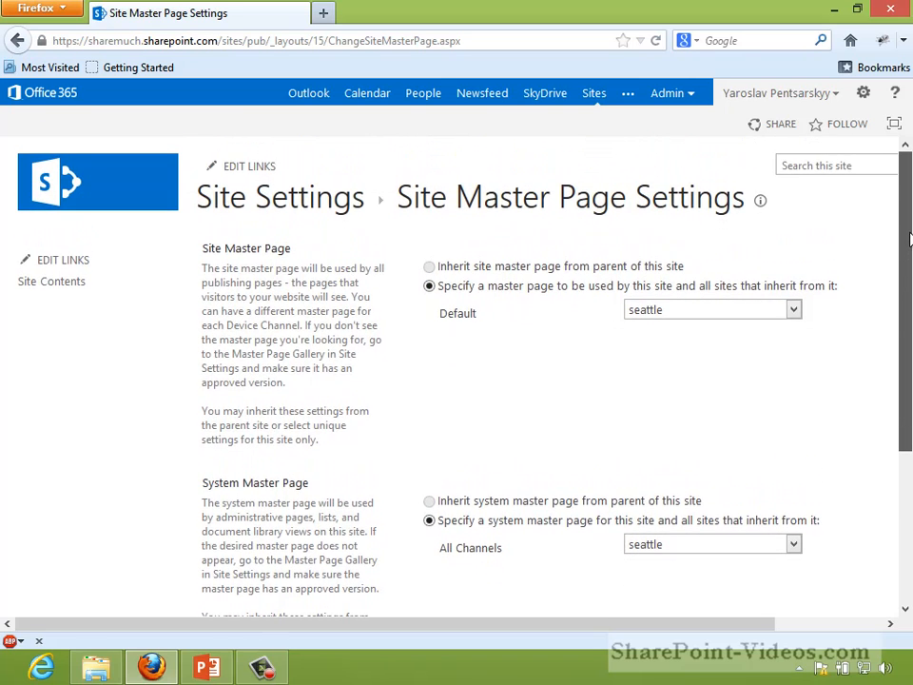
click(766, 310)
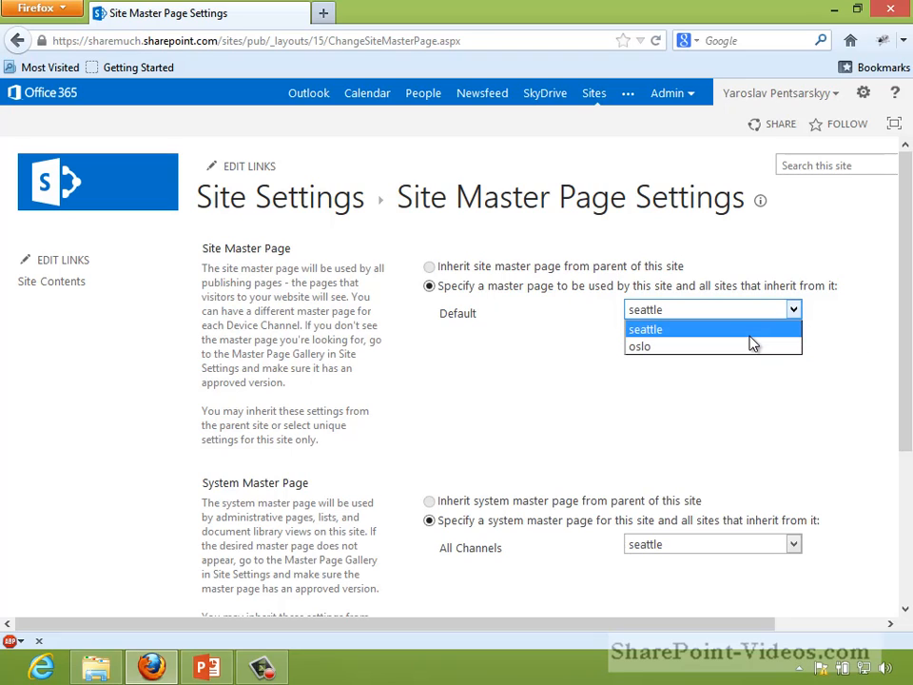
click(824, 394)
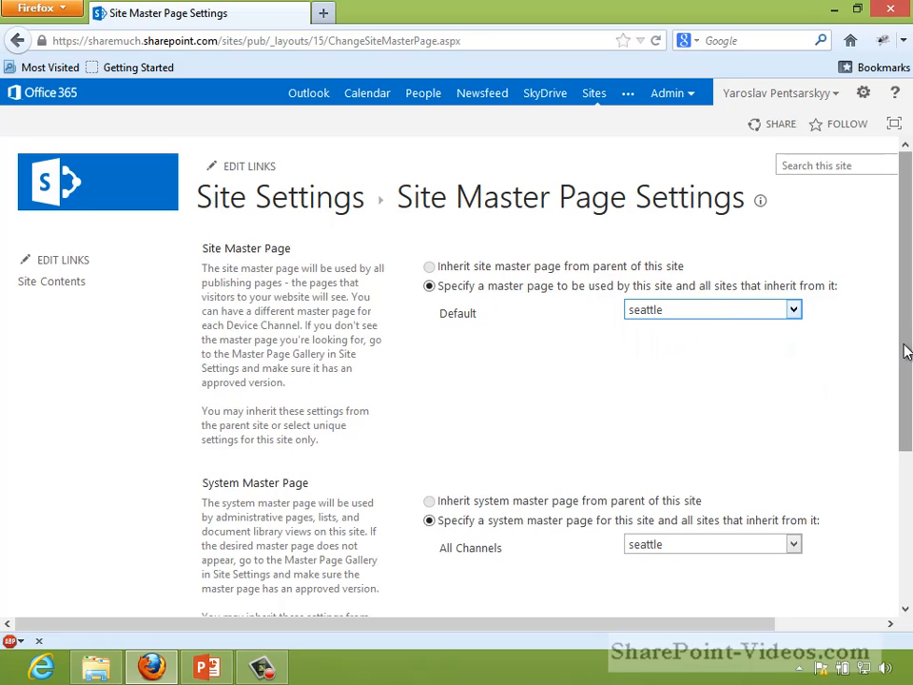
drag(904, 344, 903, 345)
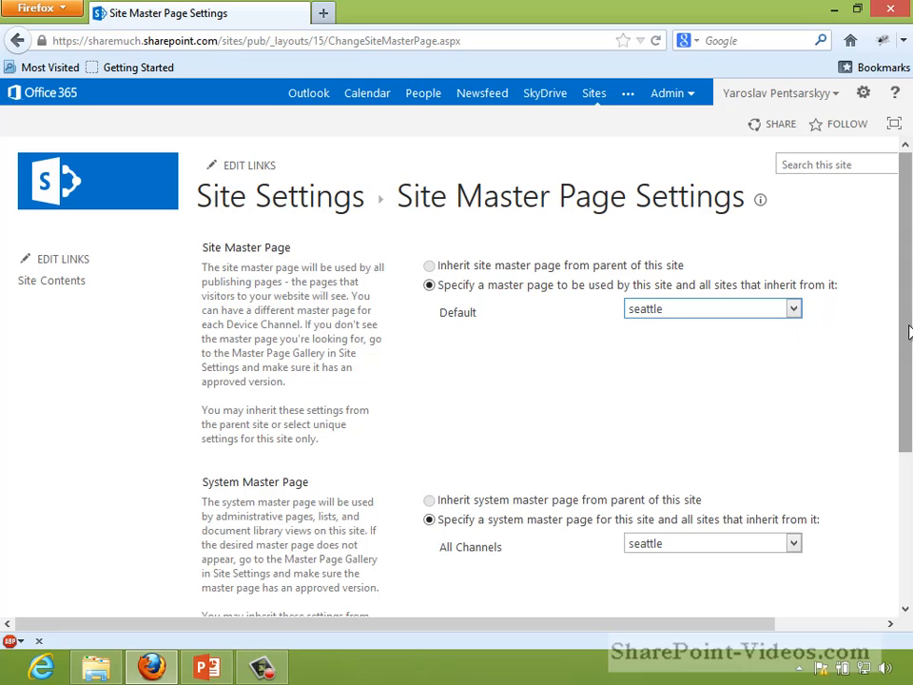
drag(908, 331, 880, 483)
scroll(880, 483, up, 5)
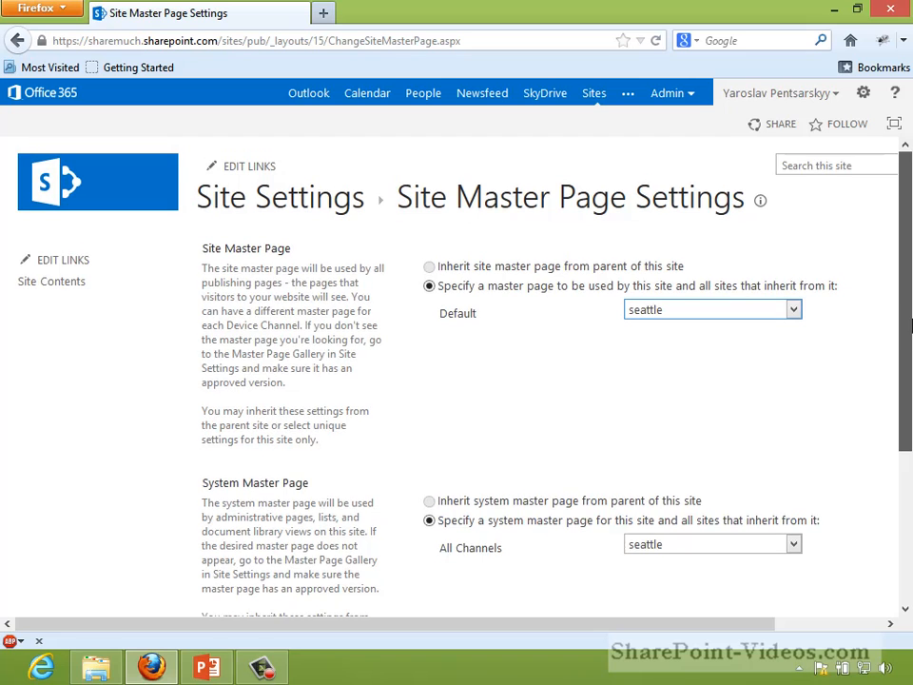
- View the publishing site's home page, and reopen the Site Master Page Settings through the site settings
click(167, 195)
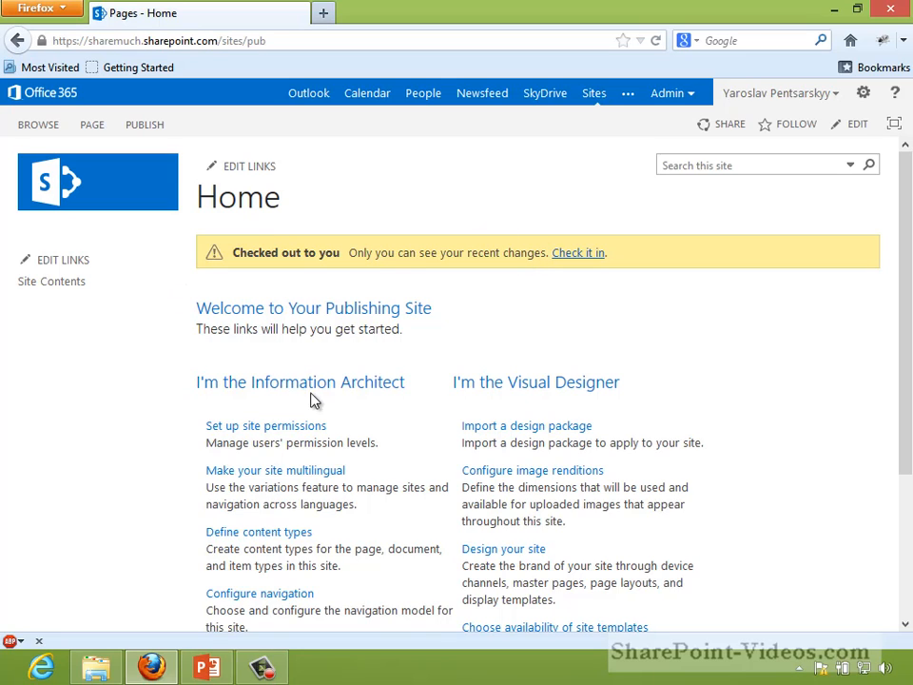
click(862, 94)
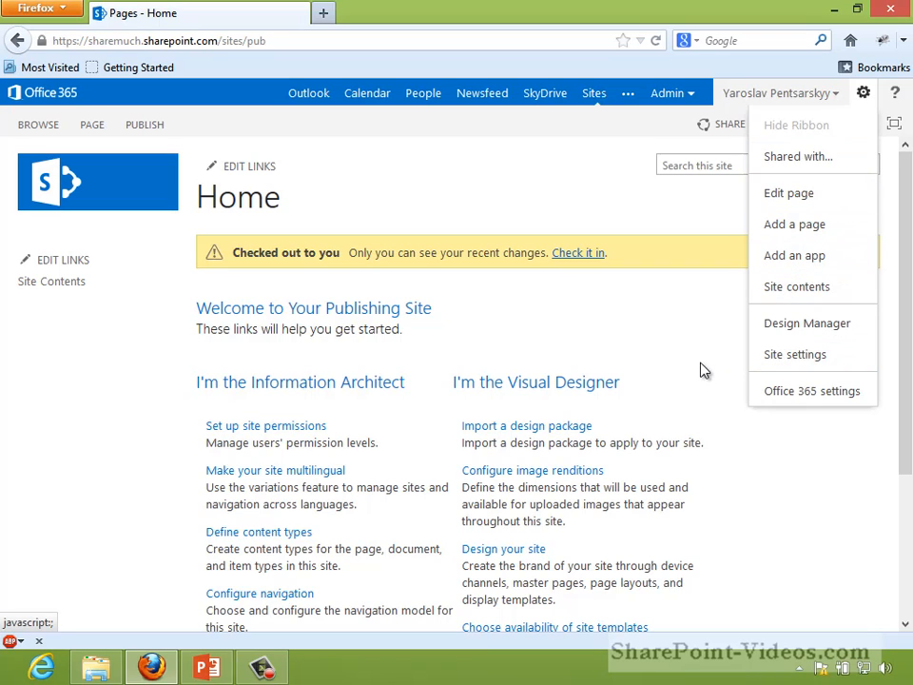
click(786, 353)
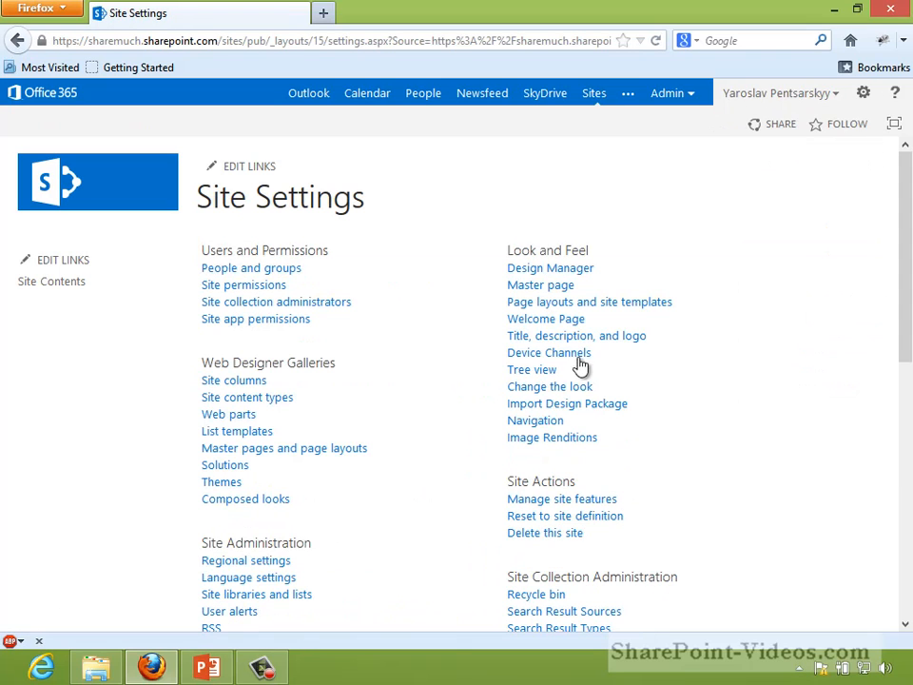
click(544, 288)
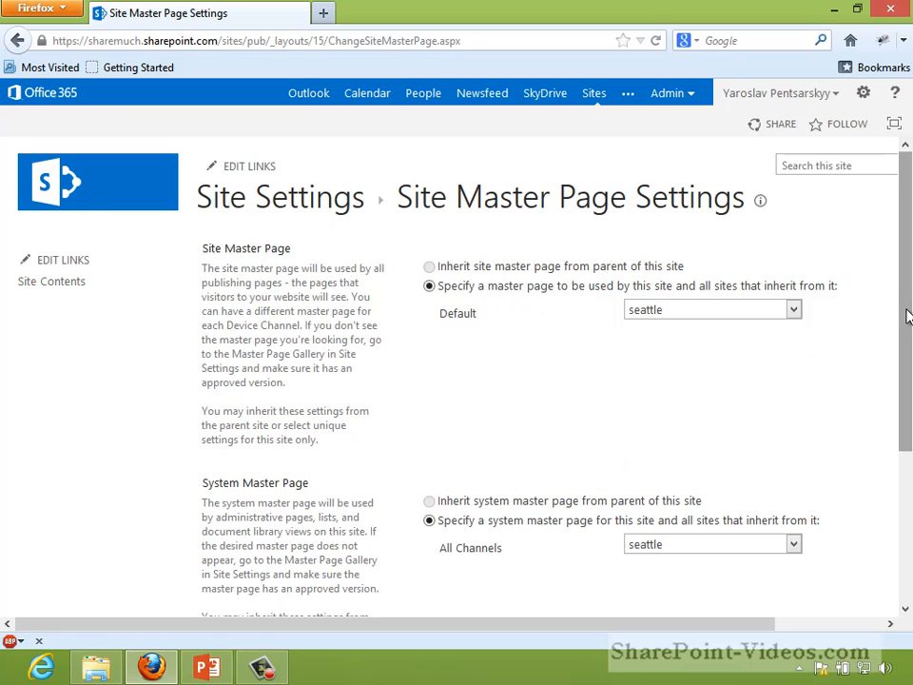
drag(907, 312, 906, 229)
- Open Page layouts and site templates in the site settings and review which templates and layouts subsites may use
click(863, 93)
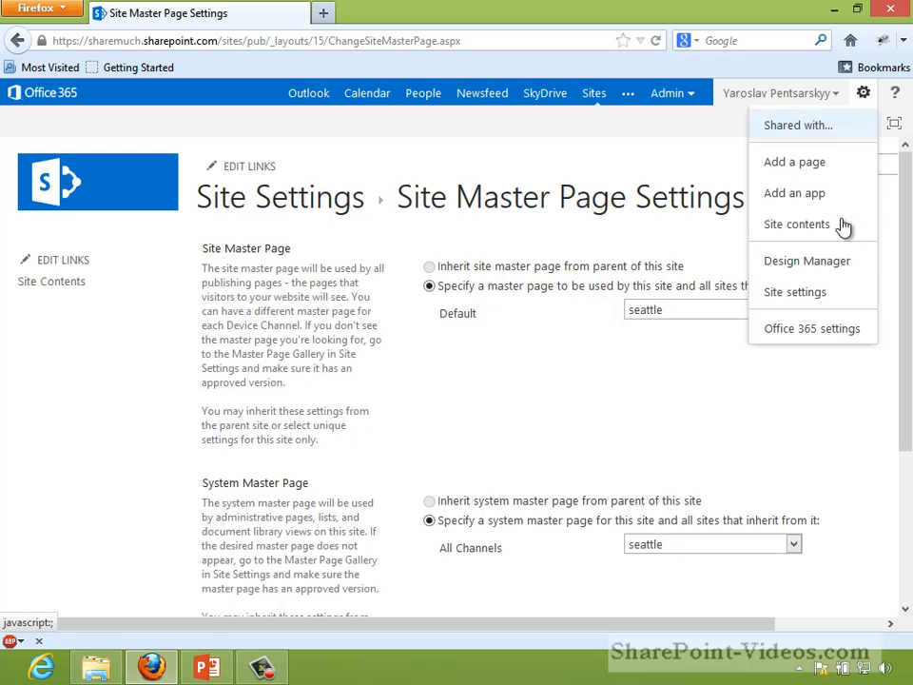
click(811, 294)
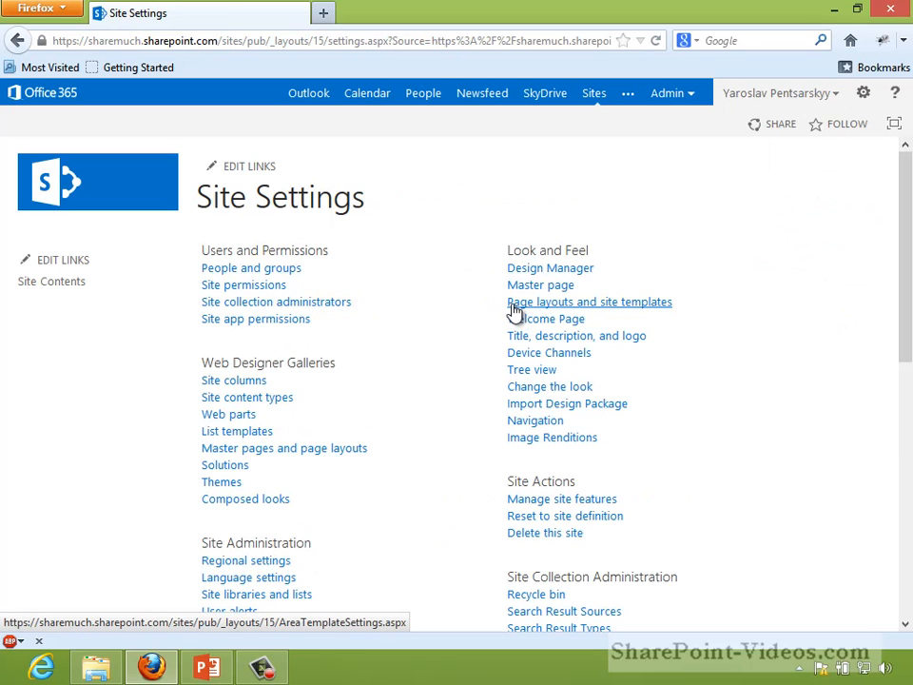
click(549, 311)
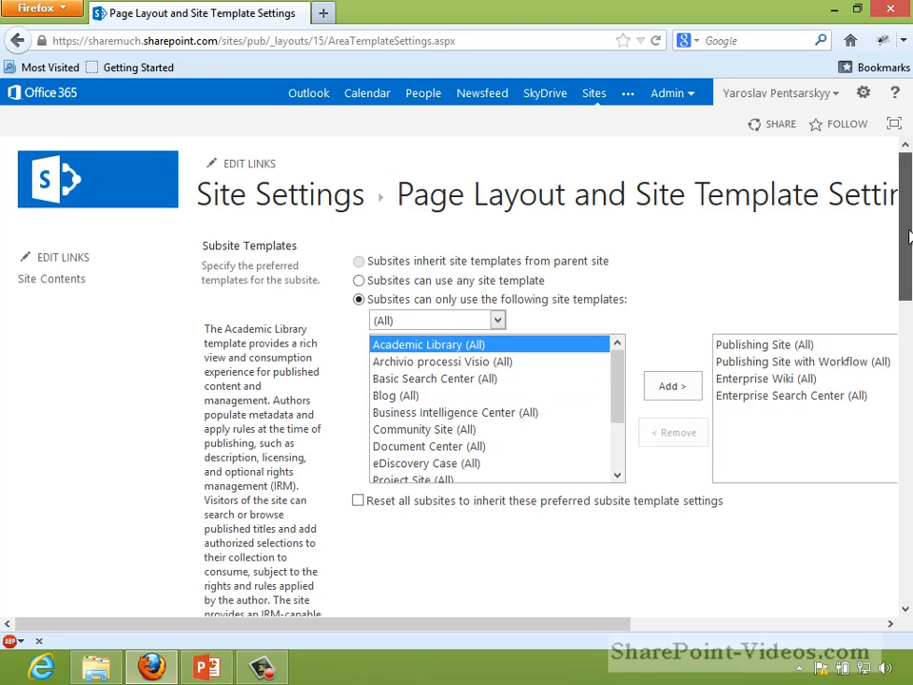
drag(908, 233, 899, 271)
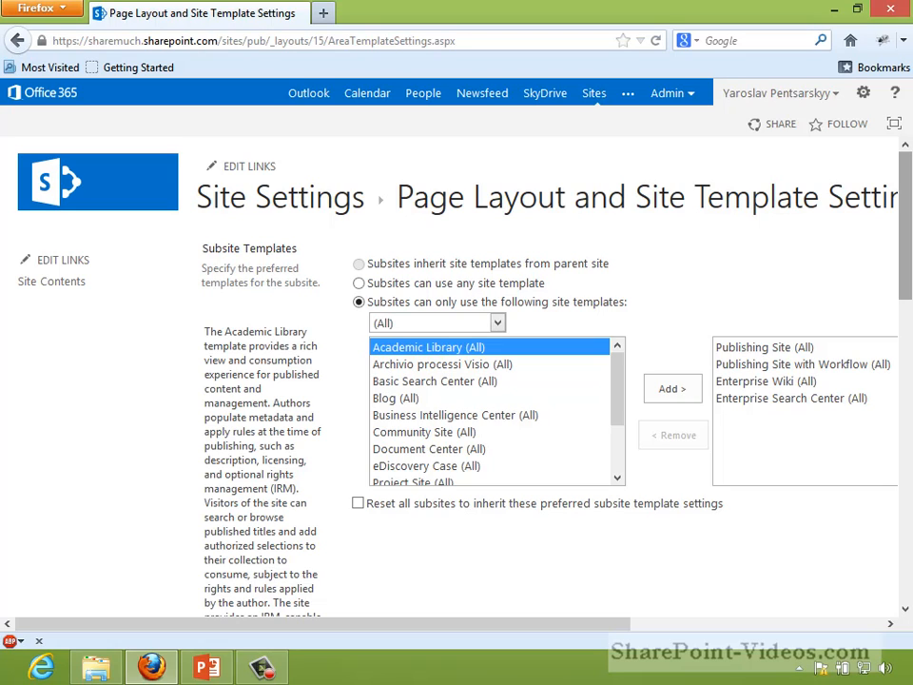
mouse_move(908, 187)
mouse_down()
mouse_move(897, 341)
mouse_move(908, 190)
mouse_up()
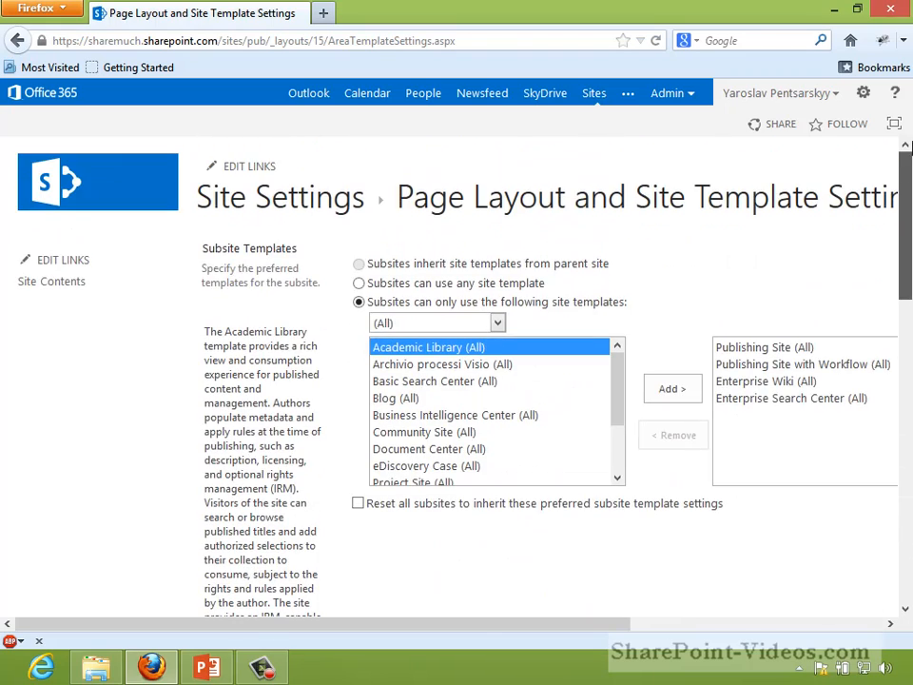
- Open the Title, description, and logo settings of the site and review the available fields
click(863, 92)
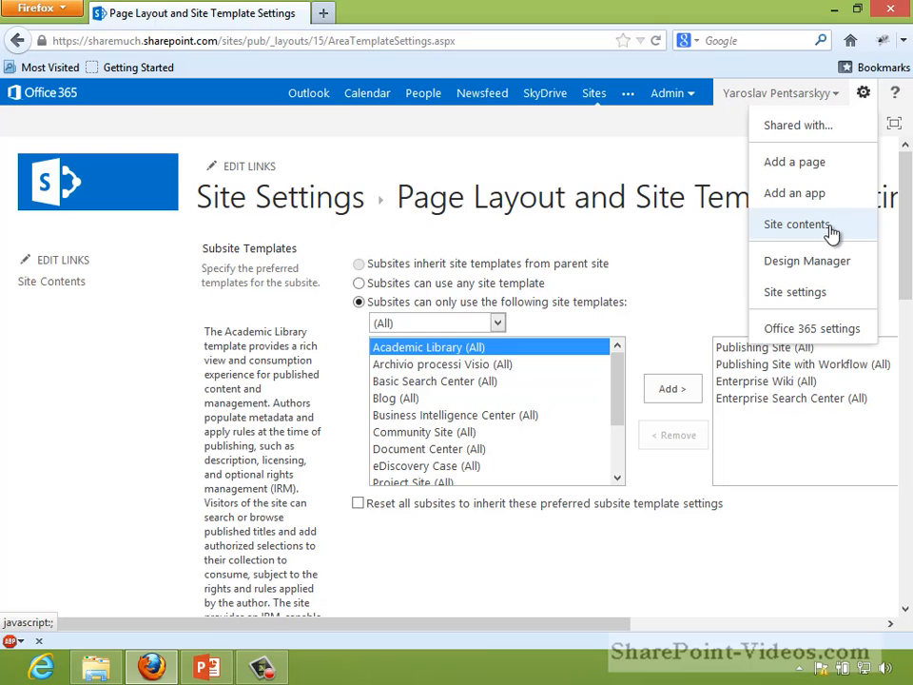
click(772, 292)
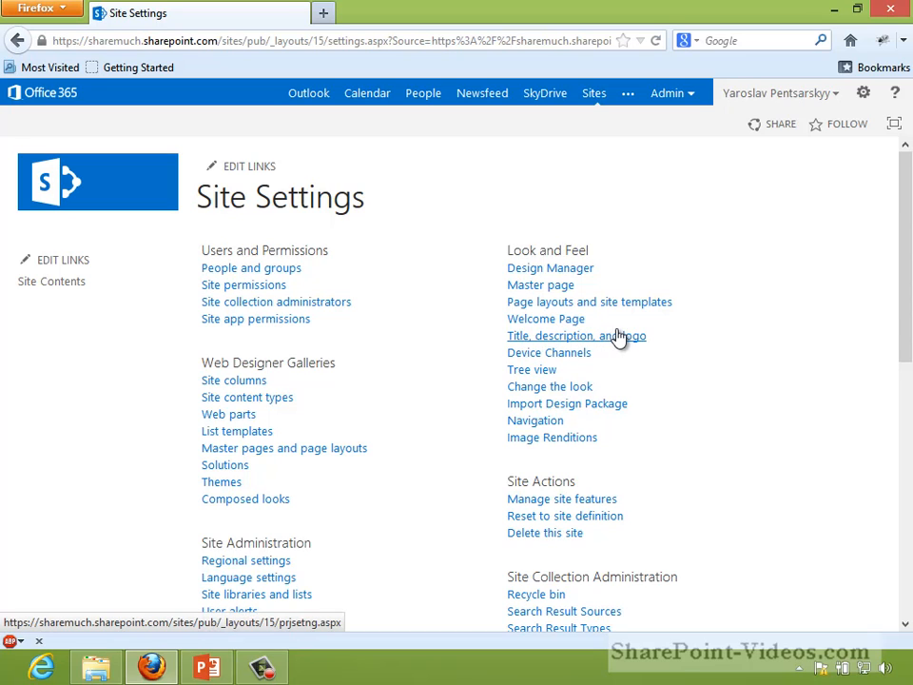
click(620, 339)
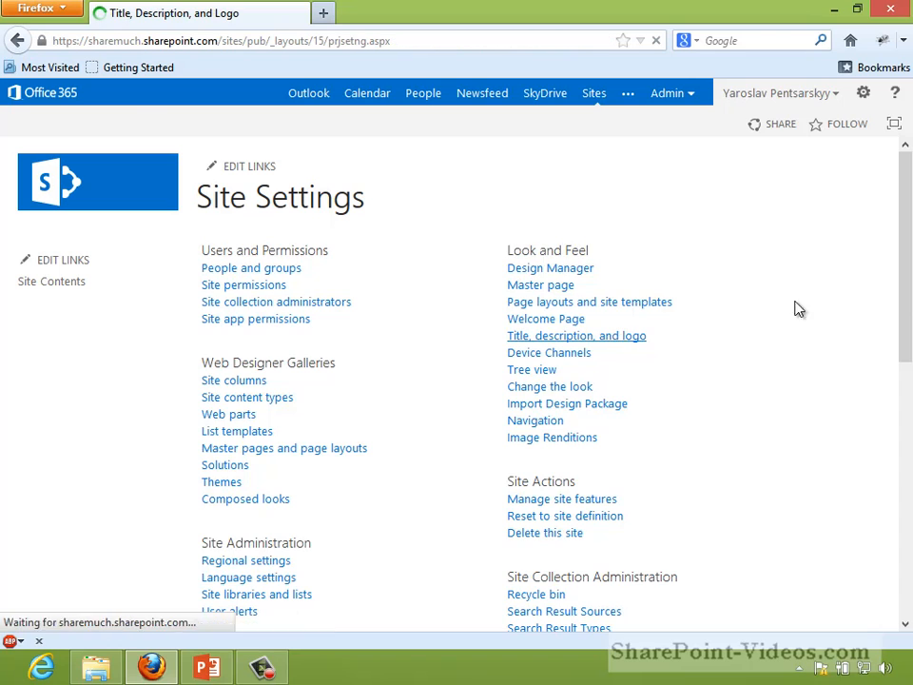
mouse_move(907, 289)
mouse_down()
mouse_move(904, 407)
mouse_move(904, 281)
mouse_up()
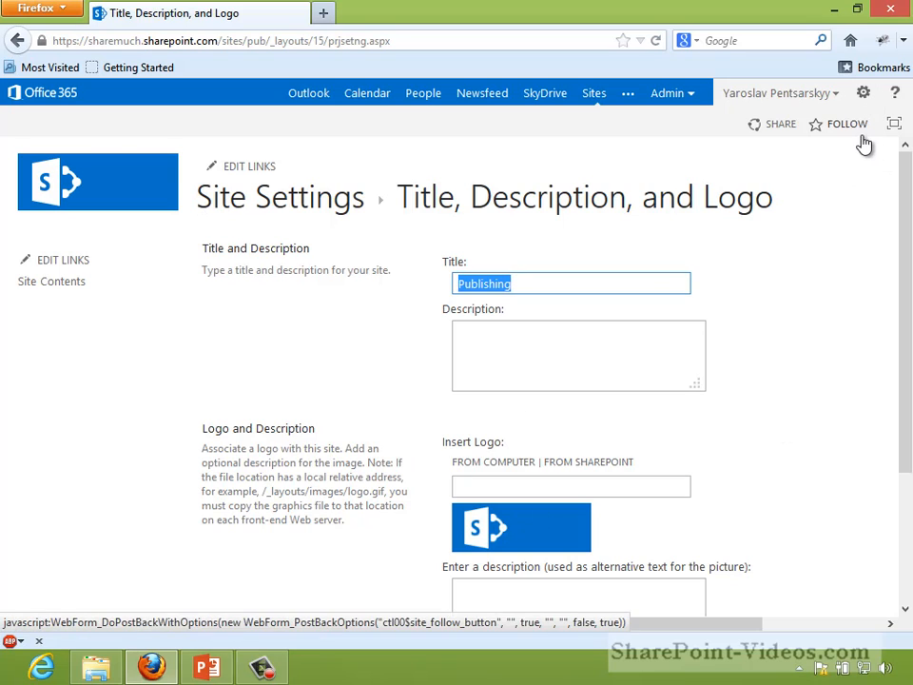
- Open the Welcome Page setting in the site settings and inspect the end of the welcome page's URL
click(864, 97)
click(776, 295)
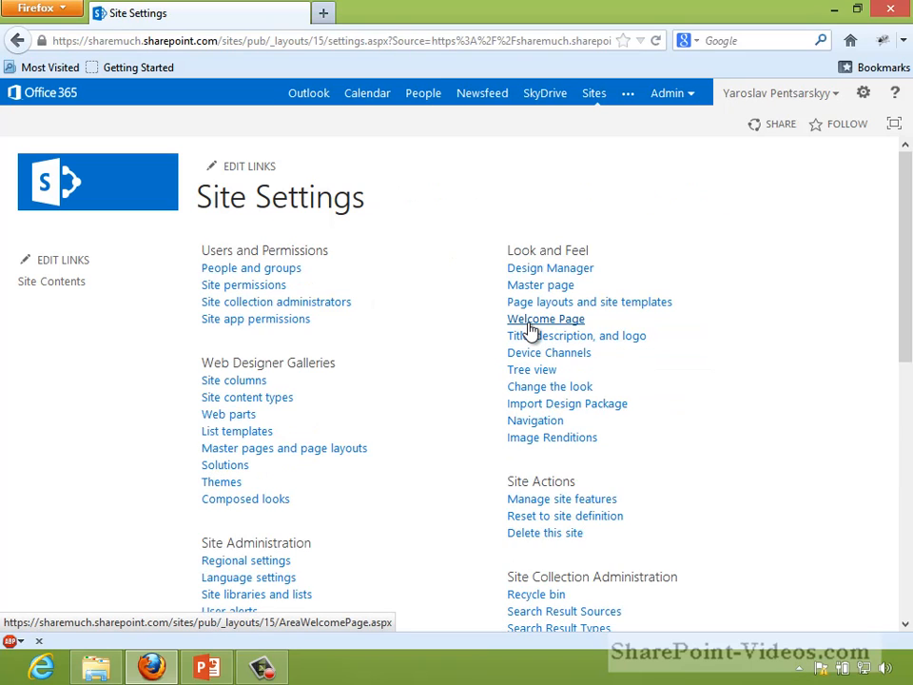
click(529, 328)
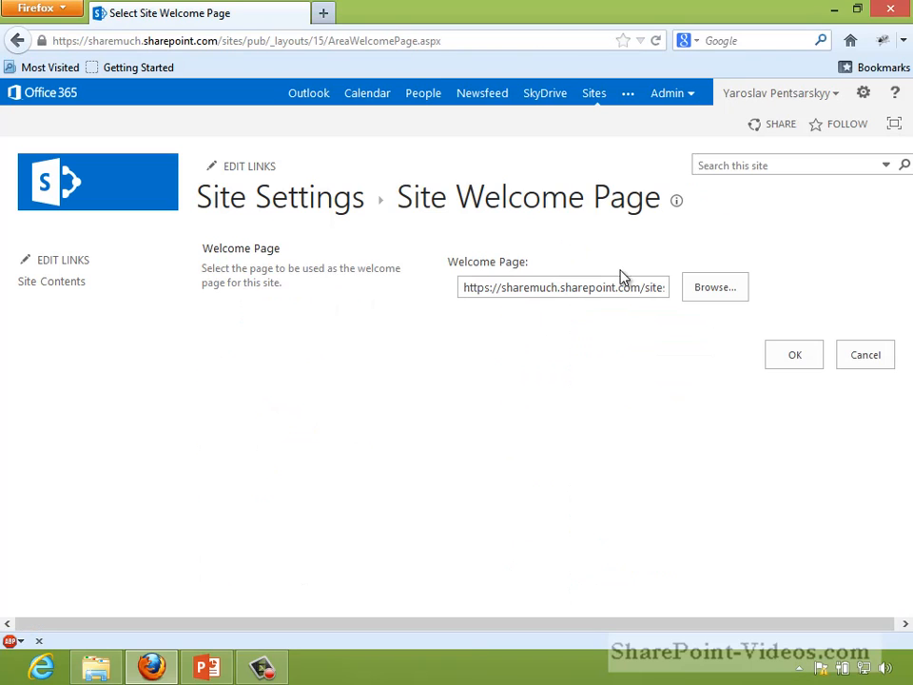
key(End)
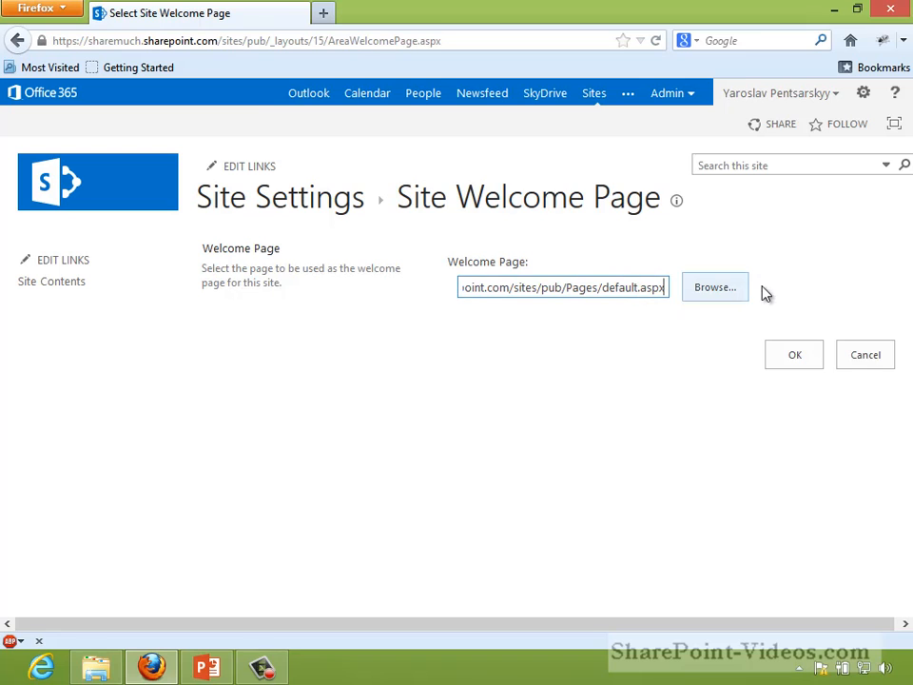
- Open the default page from the Pages library in the site contents and display its page commands, including Make Homepage
click(56, 284)
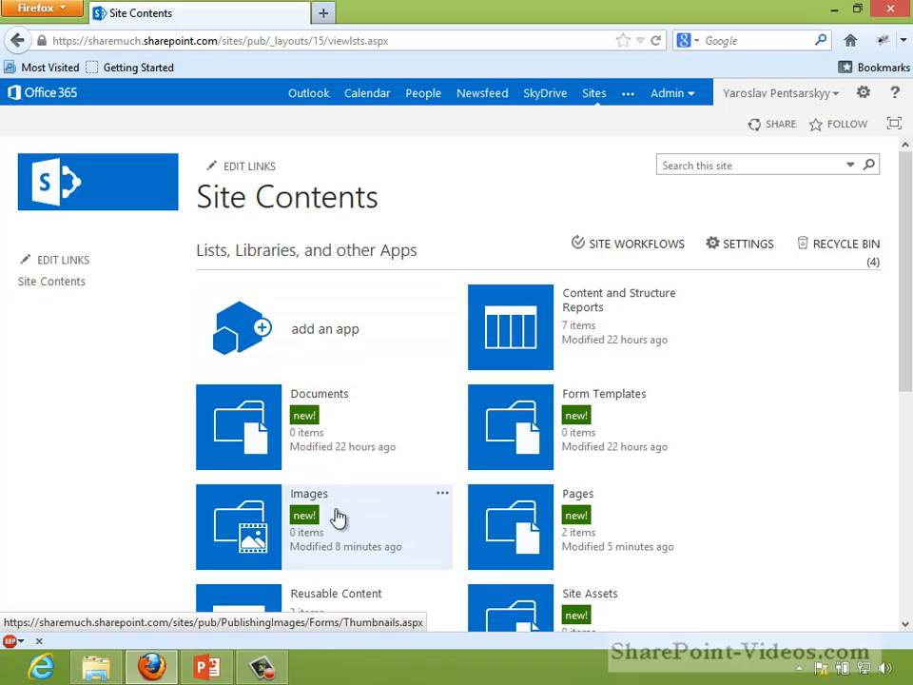
click(513, 538)
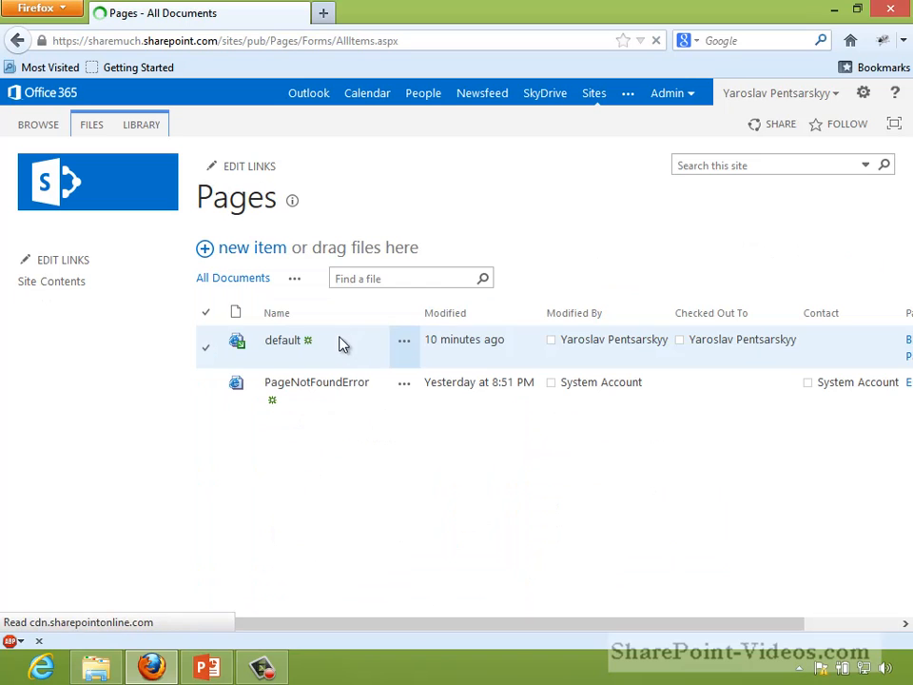
click(275, 348)
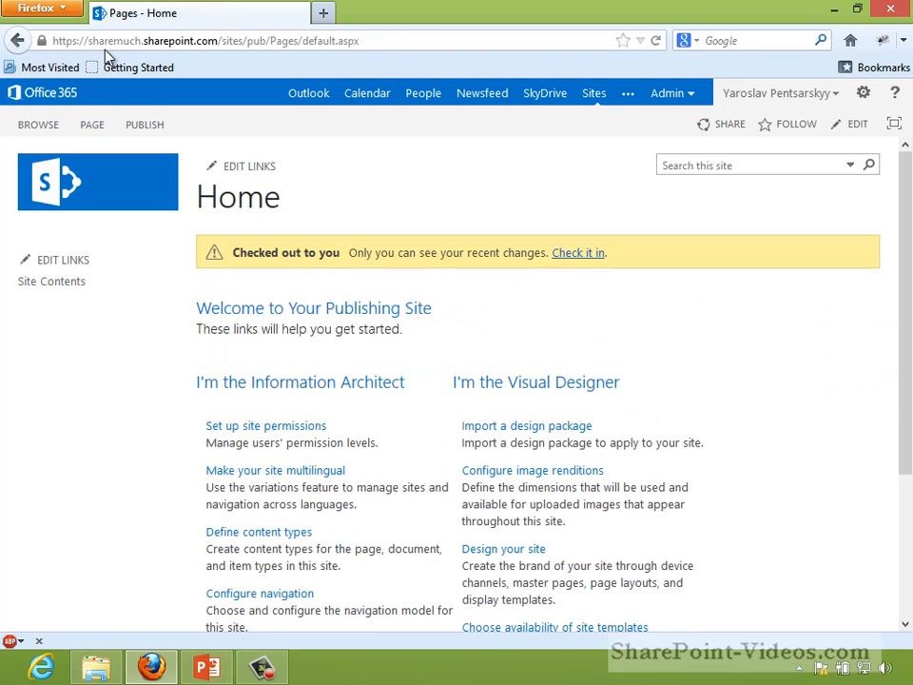
click(91, 125)
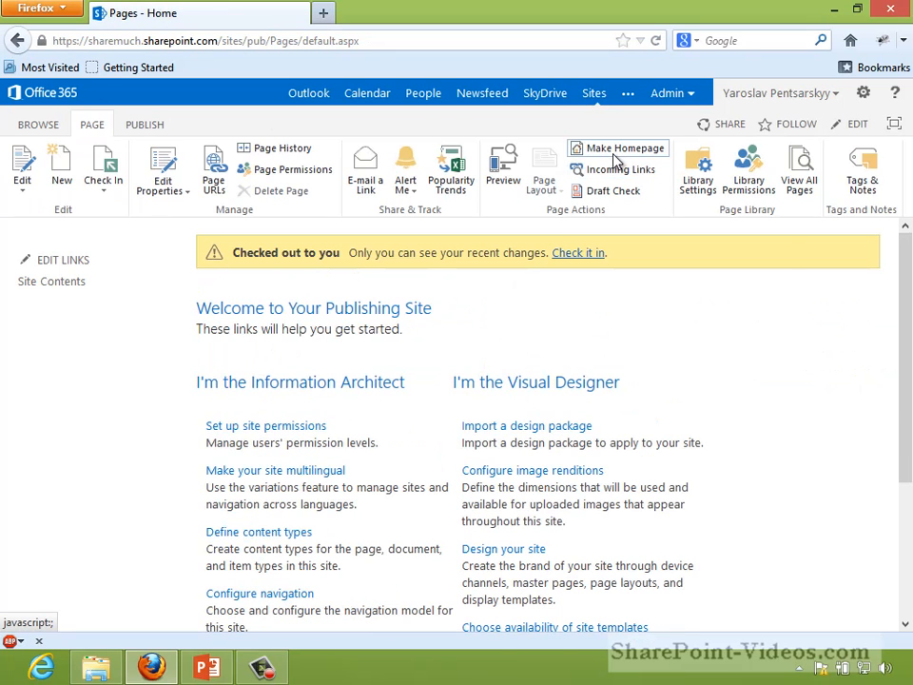
- Open the Device Channels list in the site settings and review its default channel
click(866, 93)
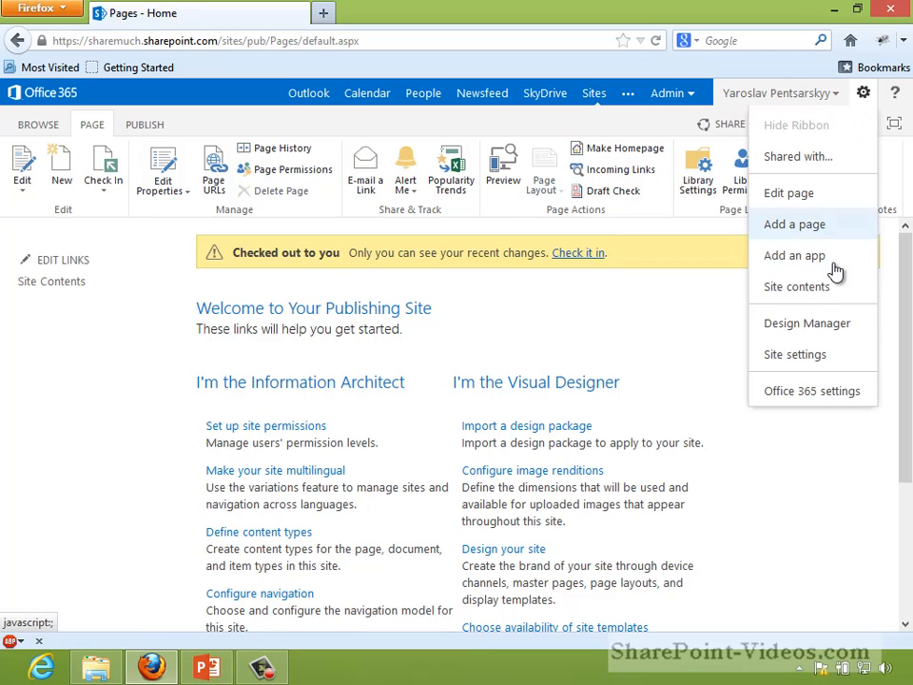
click(789, 356)
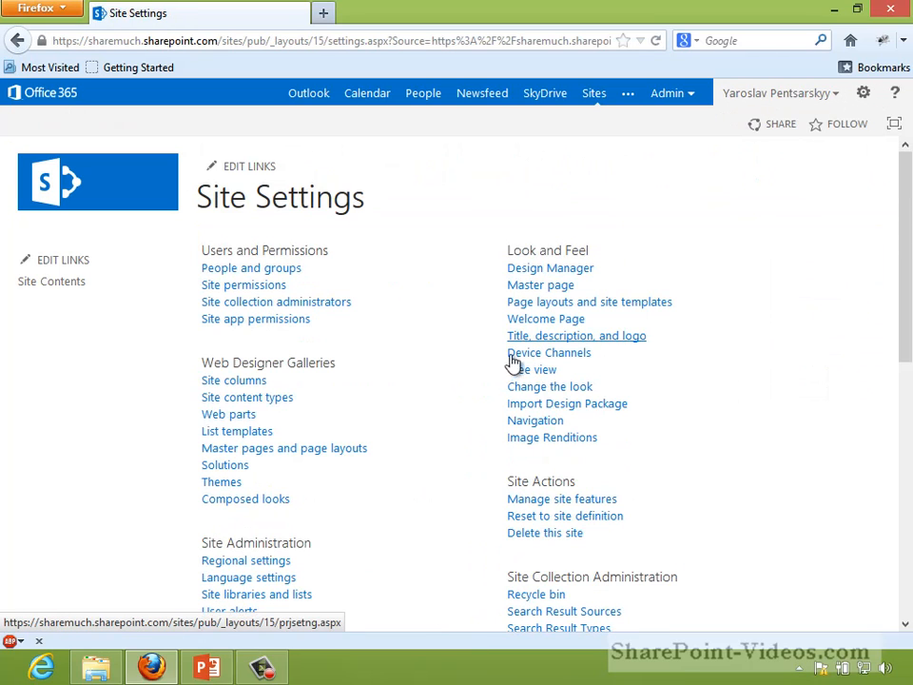
click(537, 355)
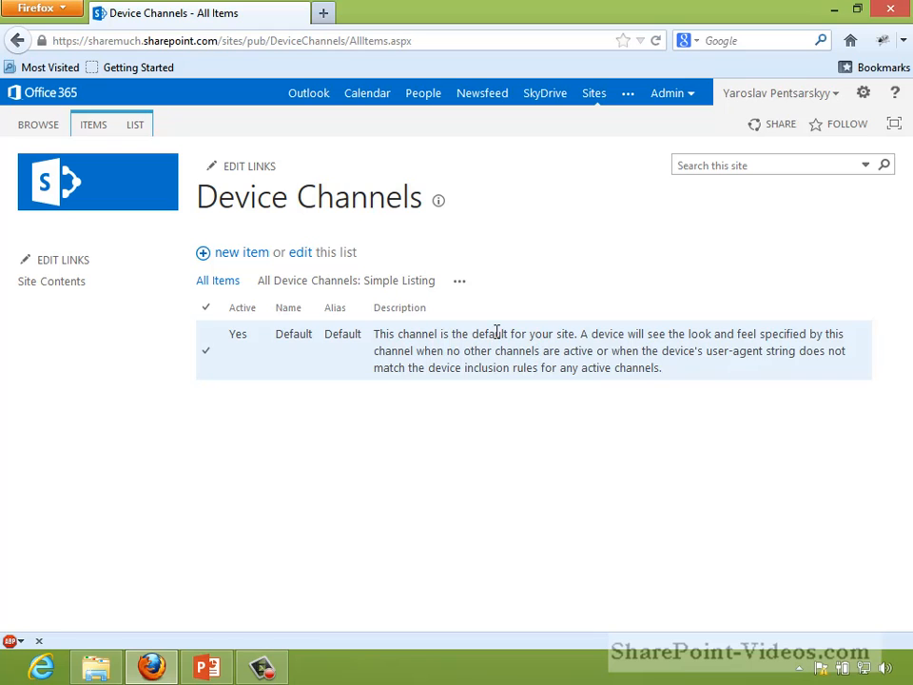
- Disable Quick Launch in the Tree view settings of the site and save the change
click(863, 94)
click(776, 324)
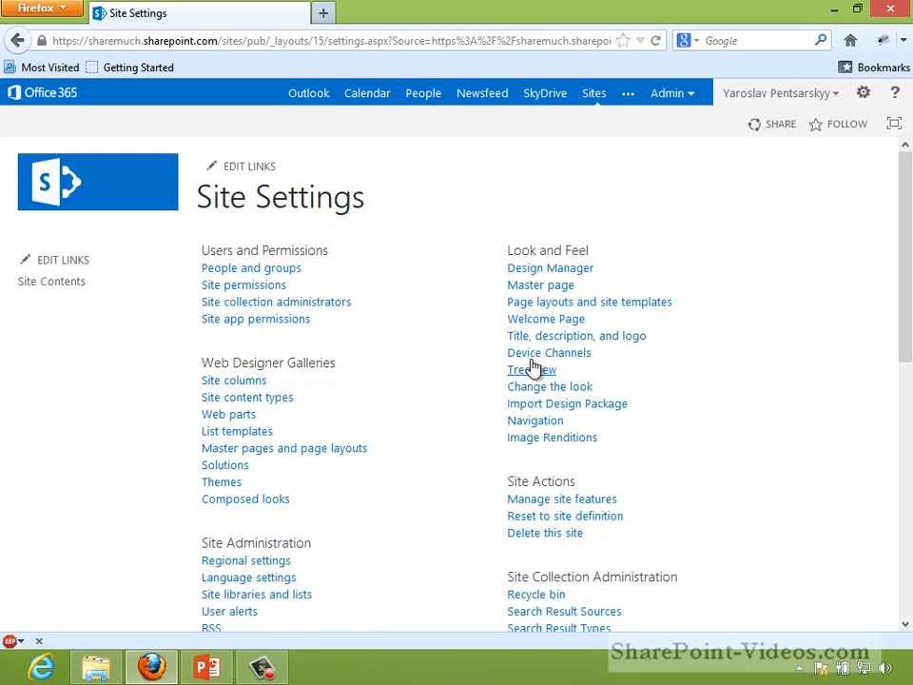
click(531, 370)
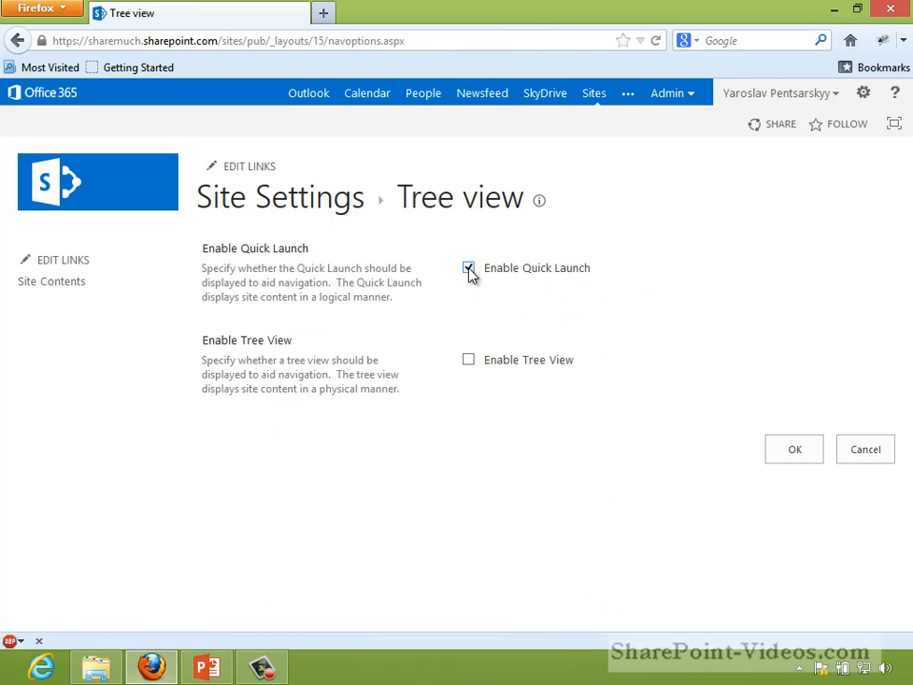
click(468, 268)
click(772, 454)
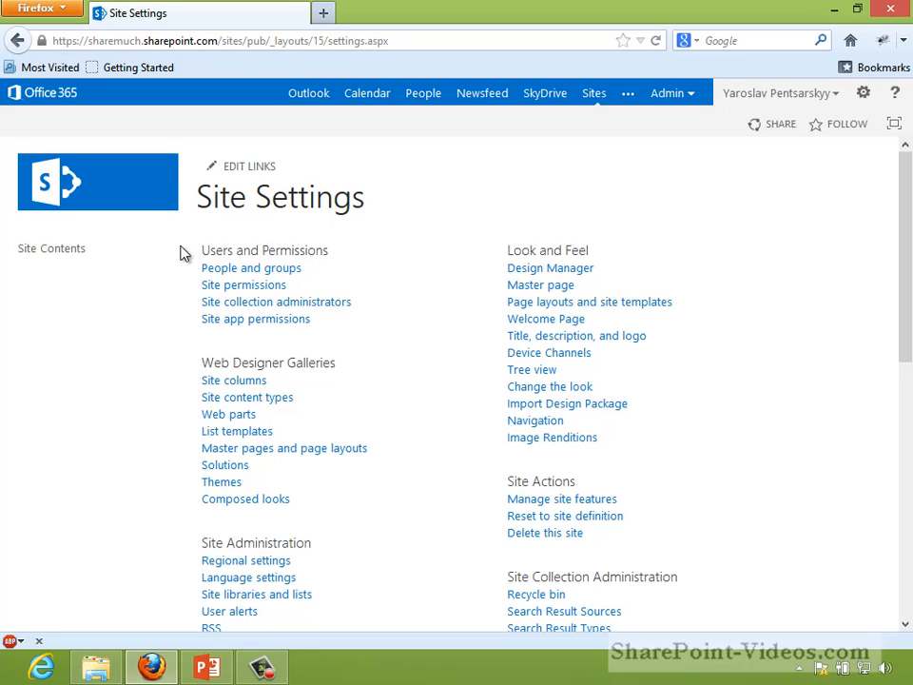
- Check the site's side navigation, and enable Quick Launch again in the Tree view settings
drag(175, 259, 187, 279)
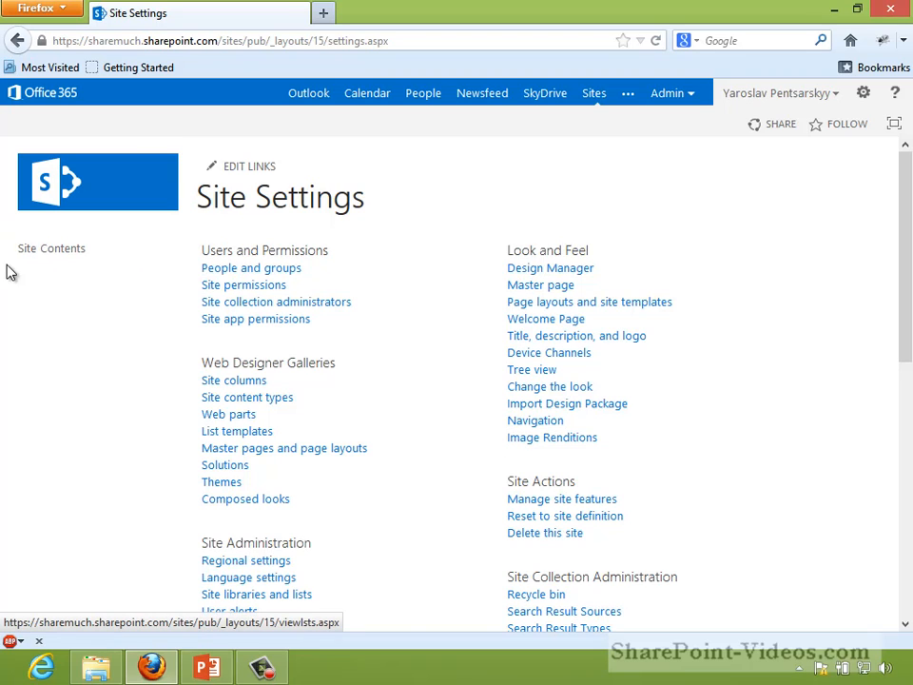
click(544, 373)
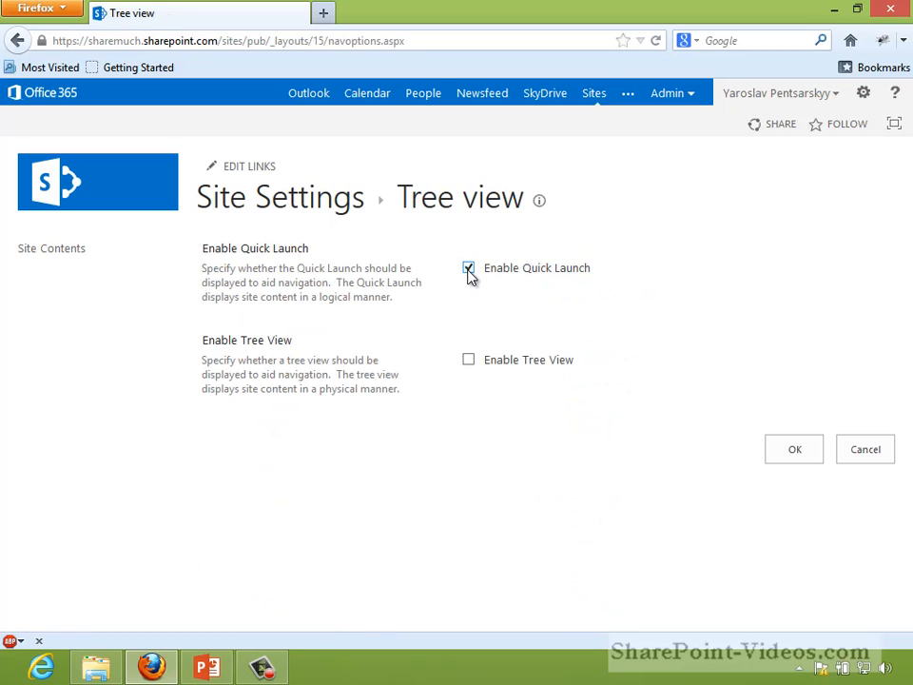
click(786, 452)
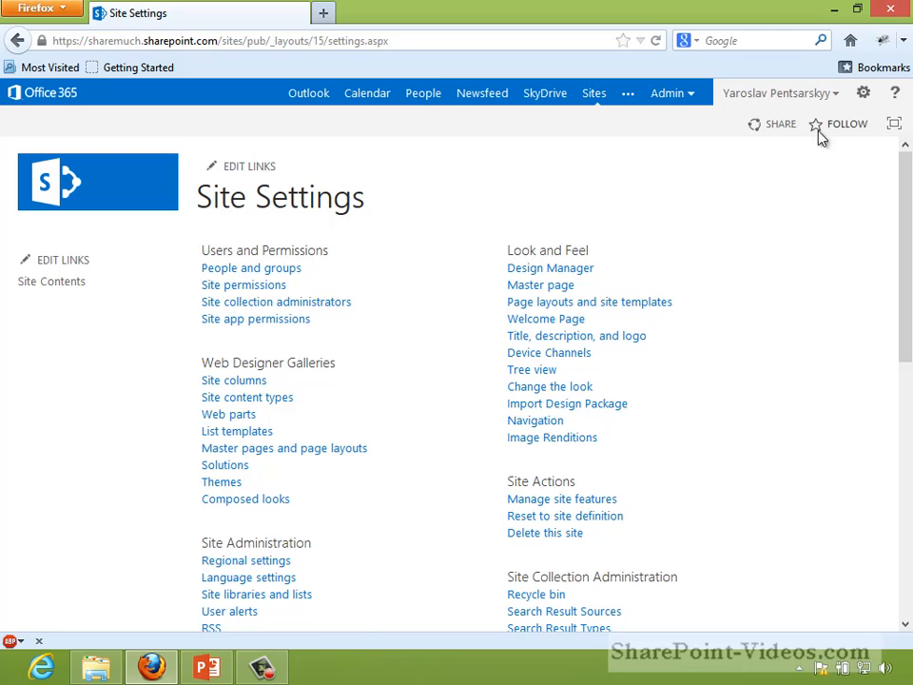
- Browse the designs under Change the look in the site settings and choose the Orange design
click(531, 390)
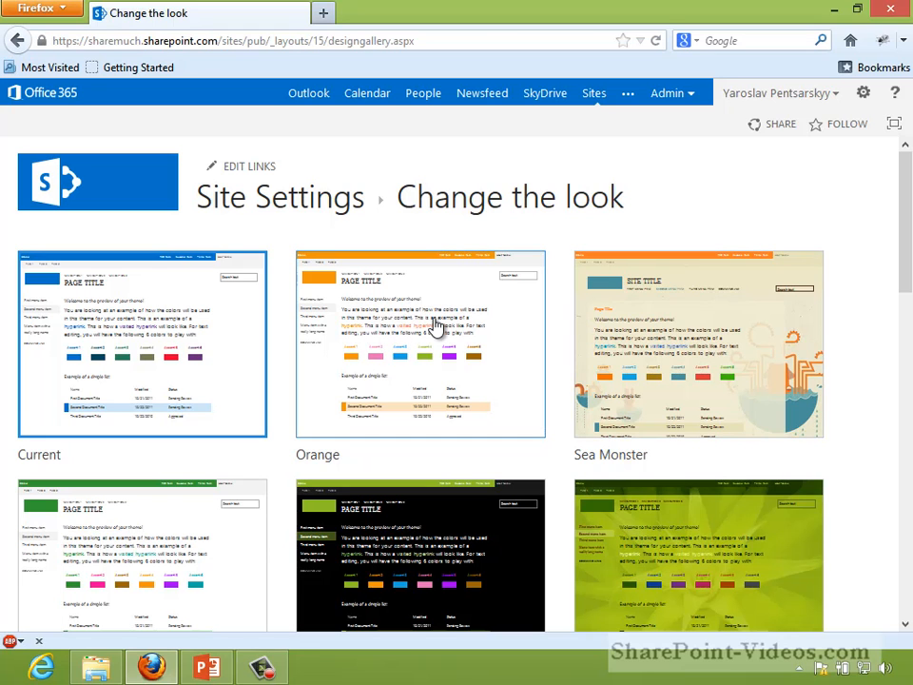
drag(906, 211, 907, 152)
click(426, 360)
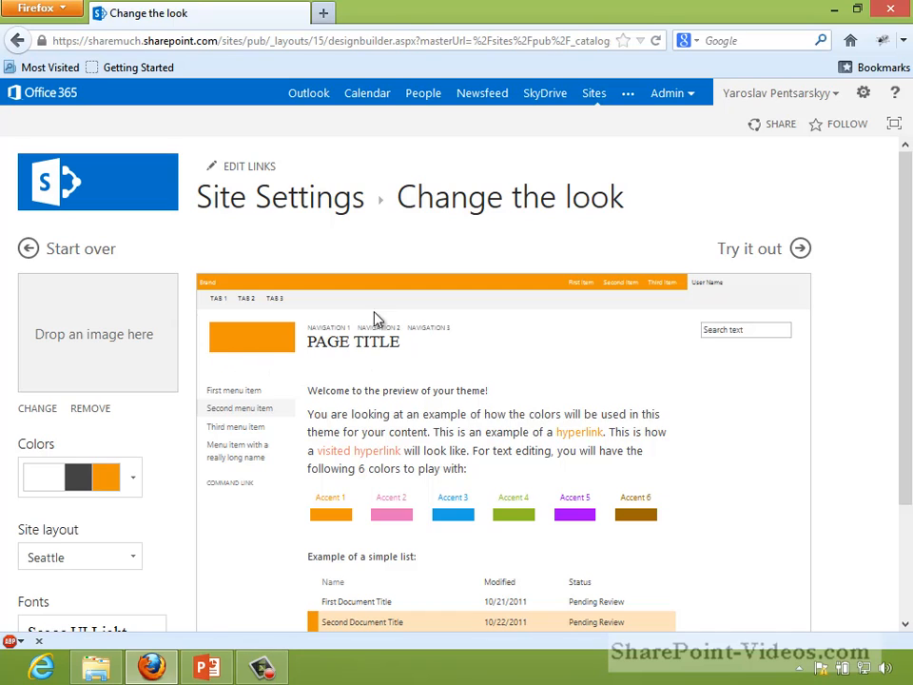
- Set the design's colors to the Light Yellow palette with Dark Red and Orange, and its site layout to Oslo
click(132, 477)
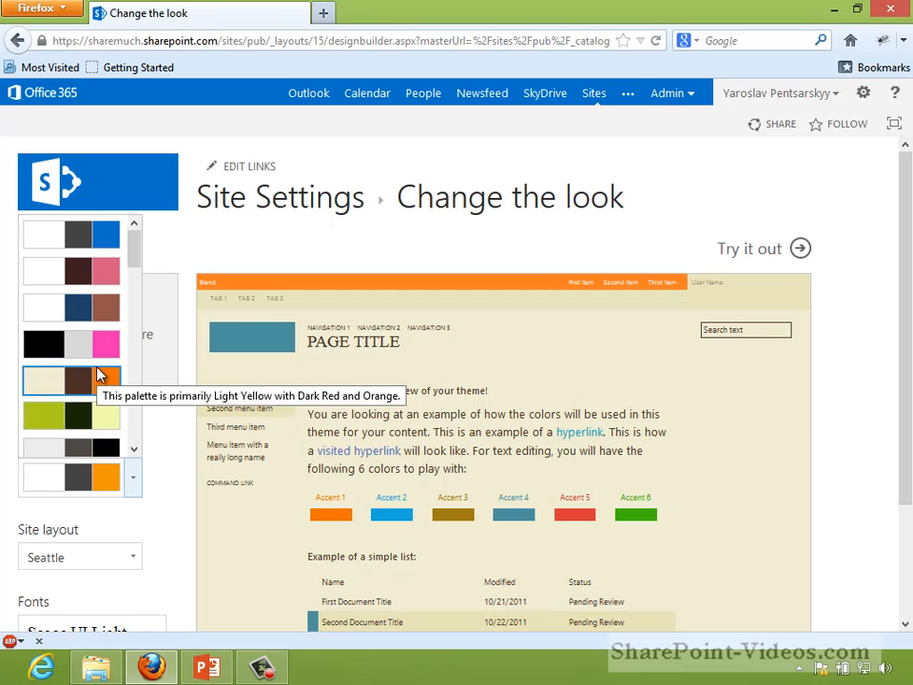
click(99, 376)
click(67, 557)
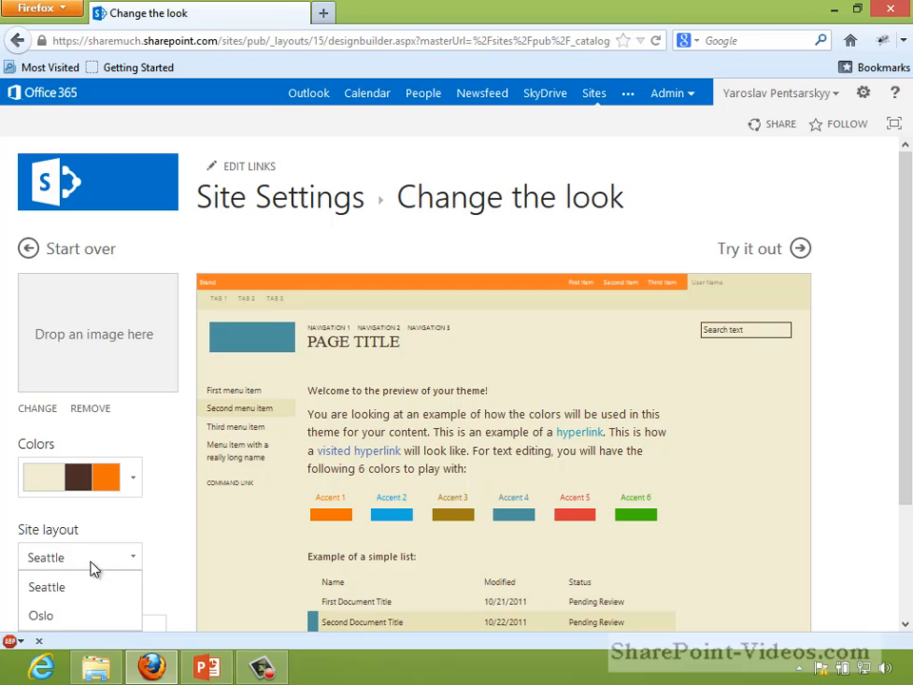
click(40, 615)
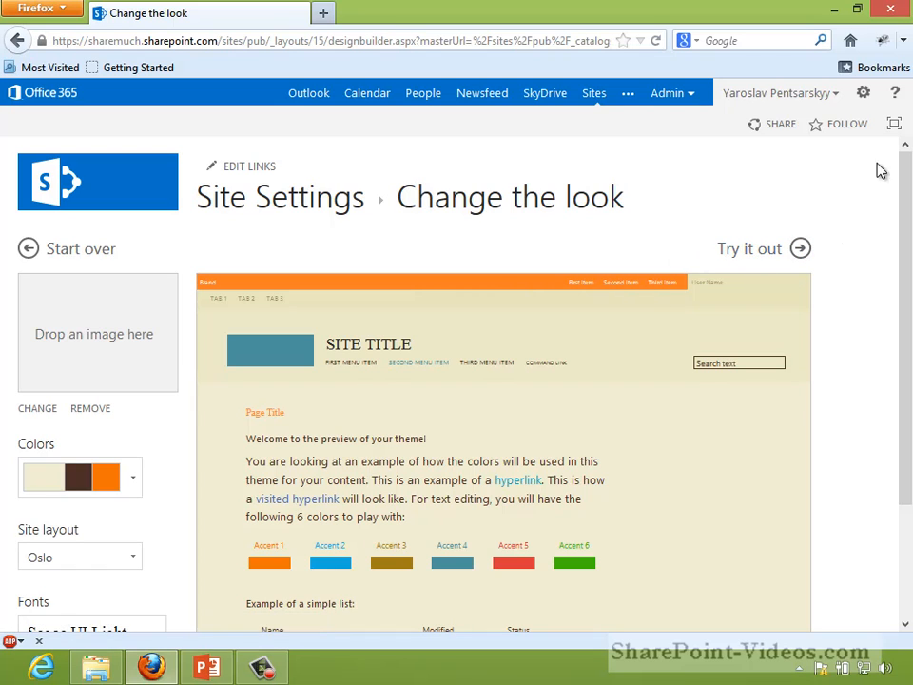
- Leave the design unapplied and open the Navigation settings of the site to review the global and current navigation options
click(864, 92)
click(795, 292)
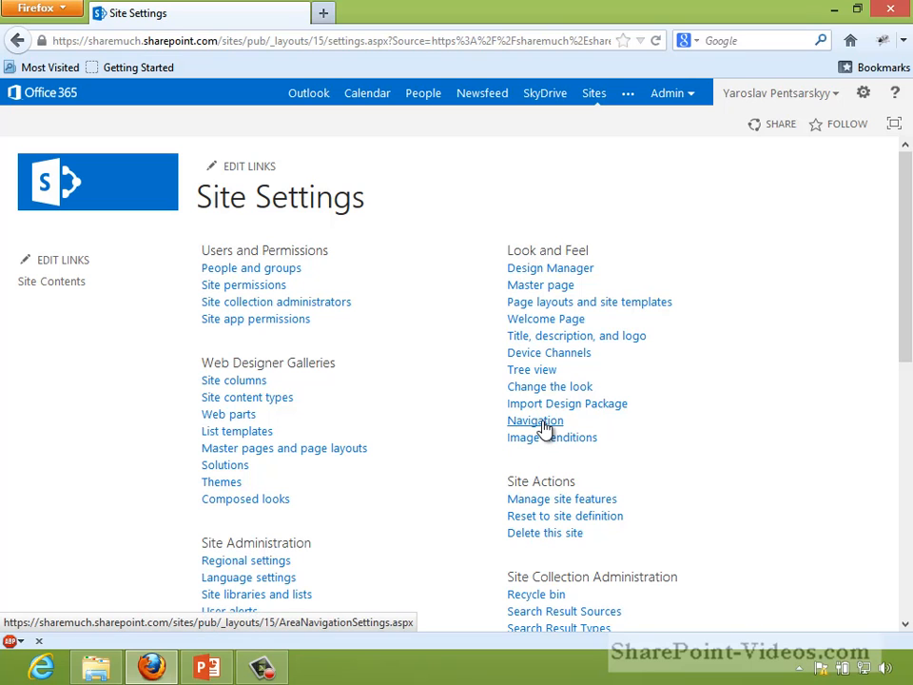
click(546, 425)
scroll(545, 427, down, 3)
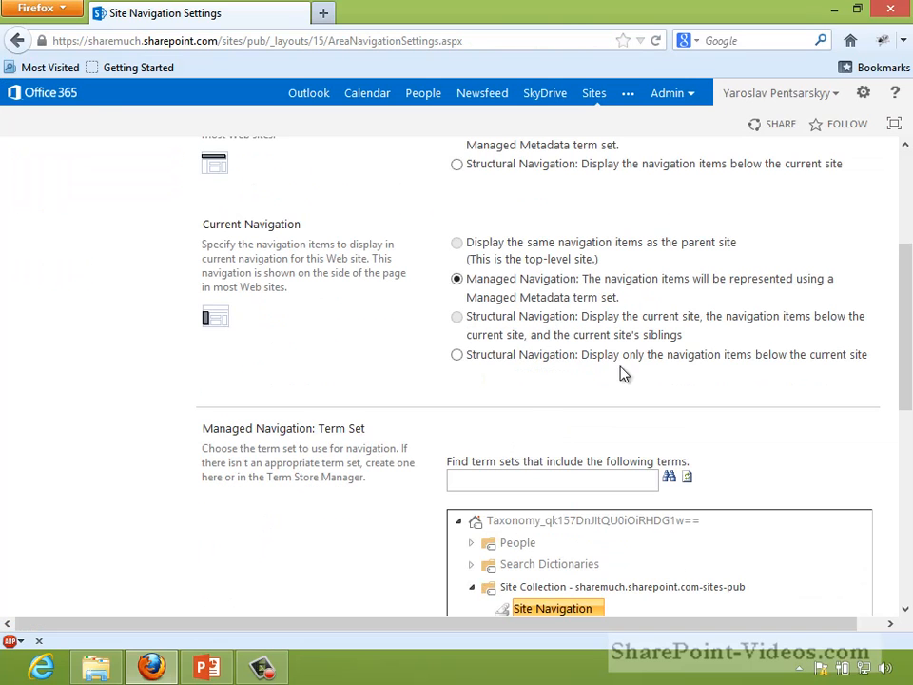
scroll(904, 381, down, 3)
drag(903, 380, 905, 294)
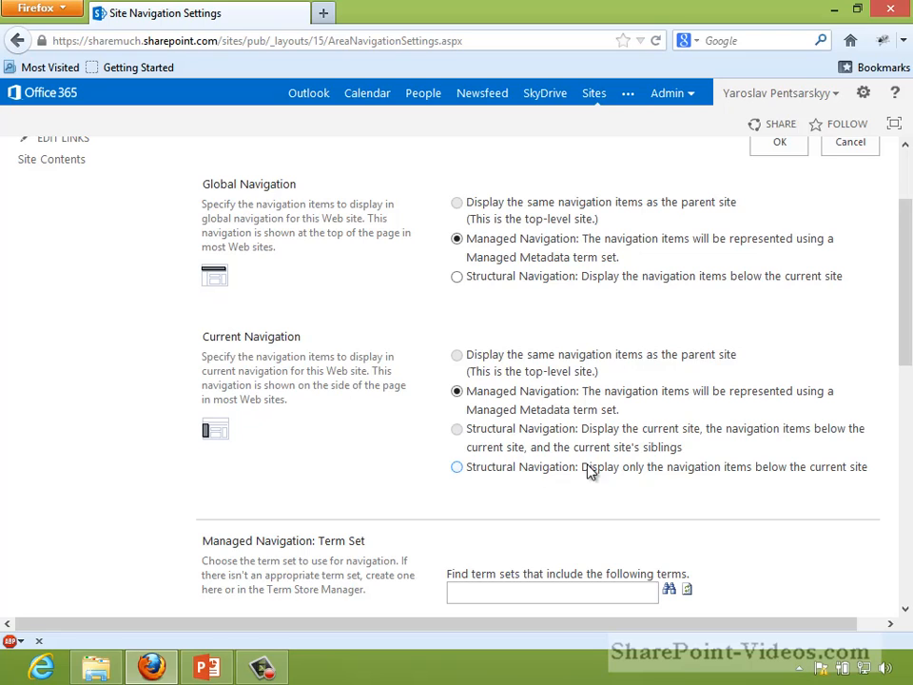
drag(910, 255, 910, 200)
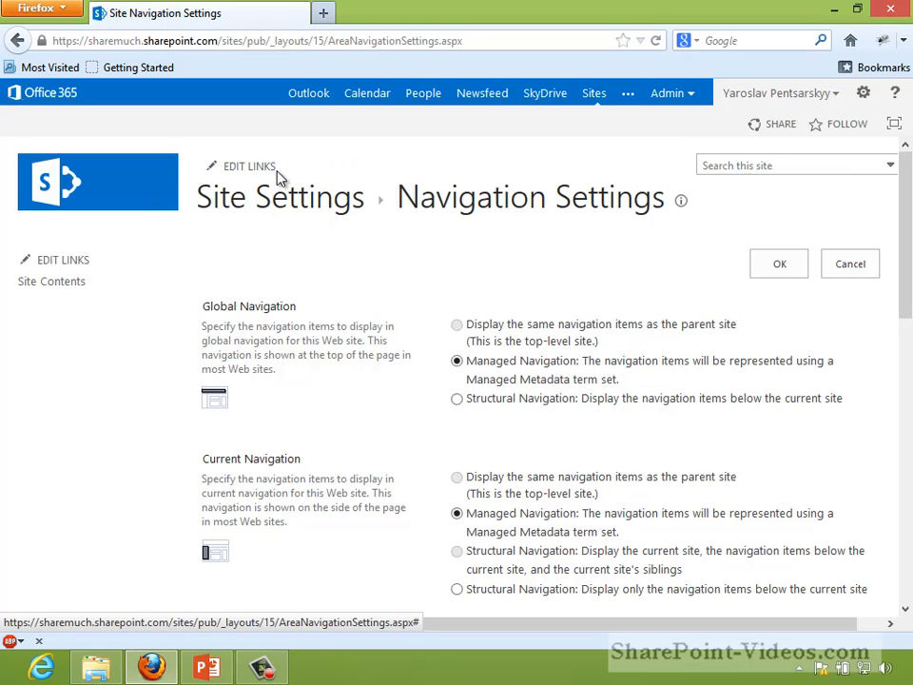
mouse_move(909, 227)
mouse_down()
mouse_move(907, 259)
mouse_move(872, 296)
mouse_move(908, 220)
mouse_up()
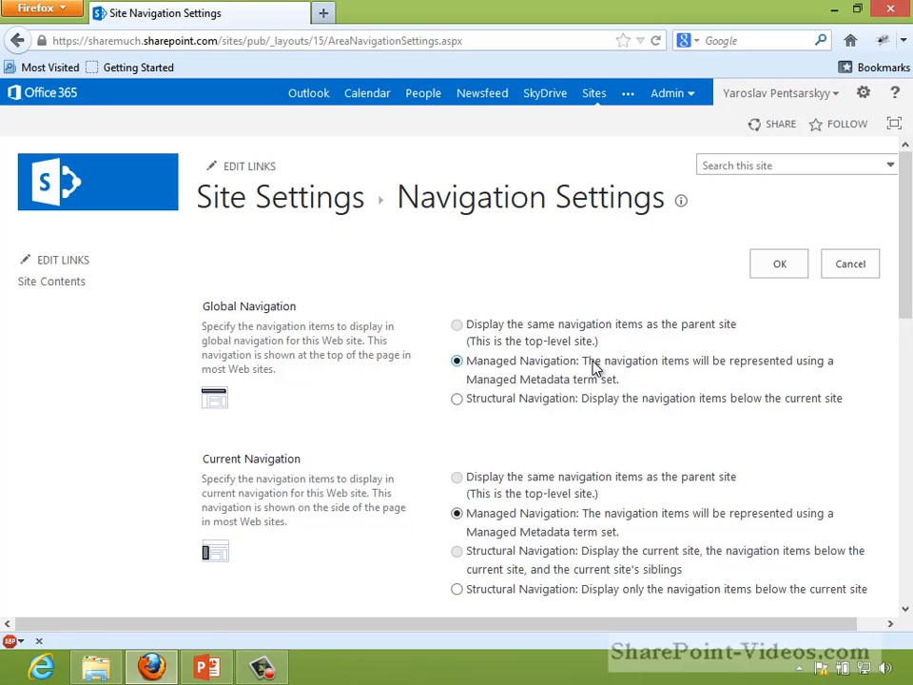
mouse_move(904, 310)
mouse_down()
mouse_move(904, 372)
mouse_move(907, 302)
mouse_up()
- Add a page named NewPage to the site and save it
click(864, 95)
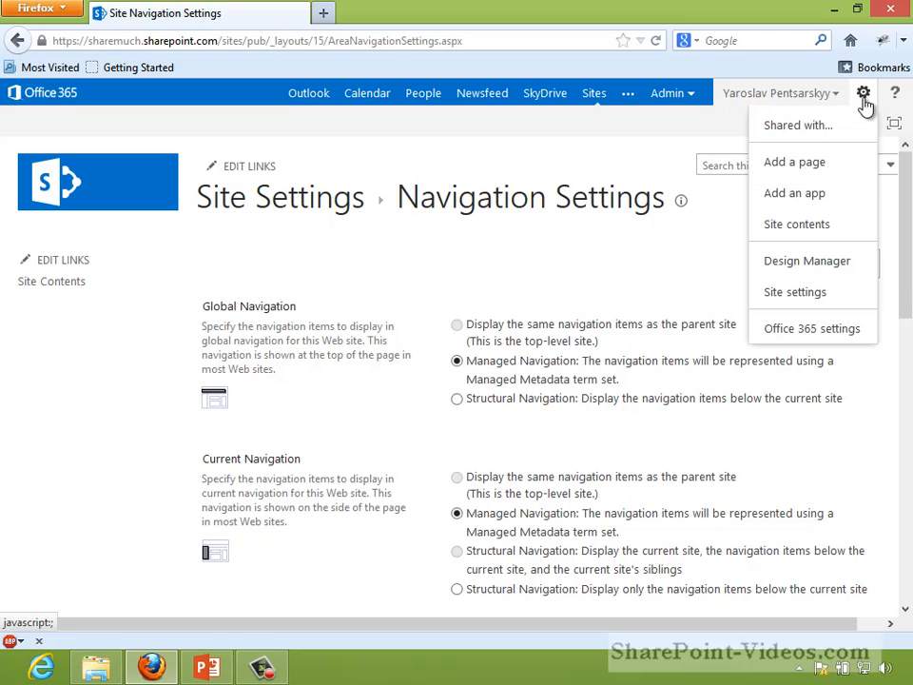
click(813, 167)
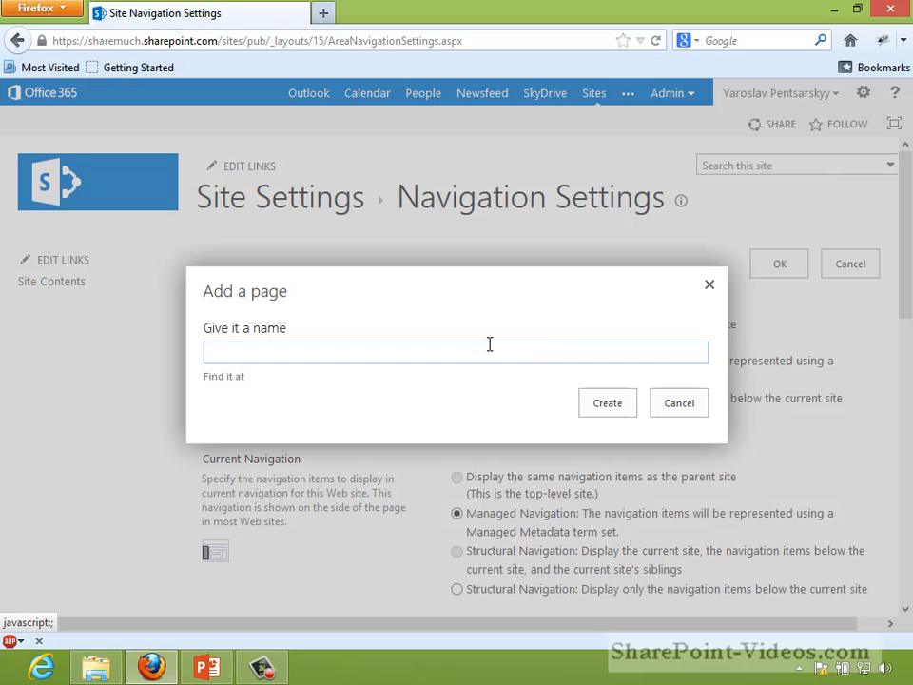
text(NewPage)
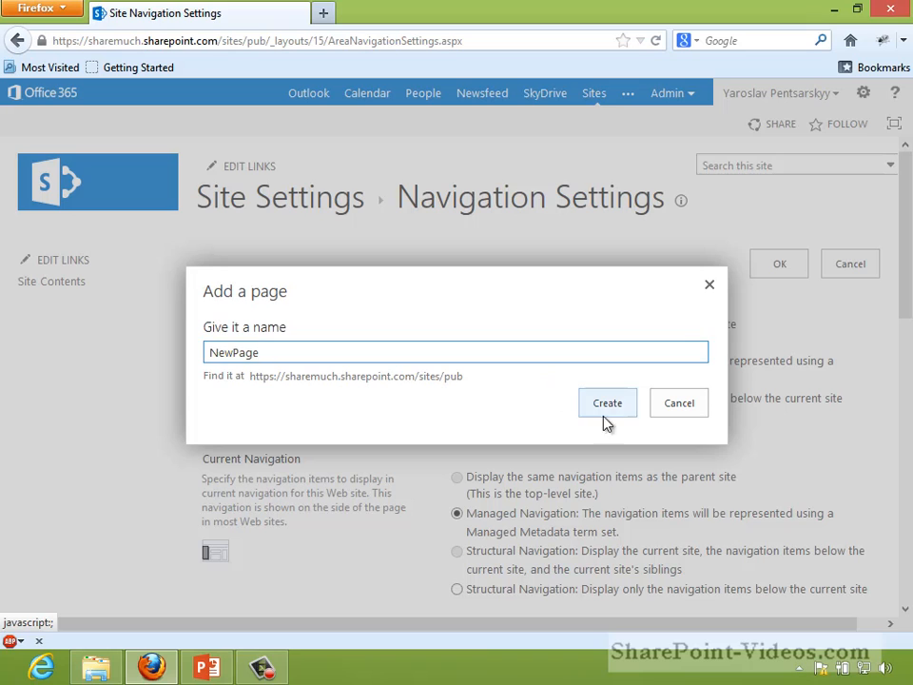
click(626, 407)
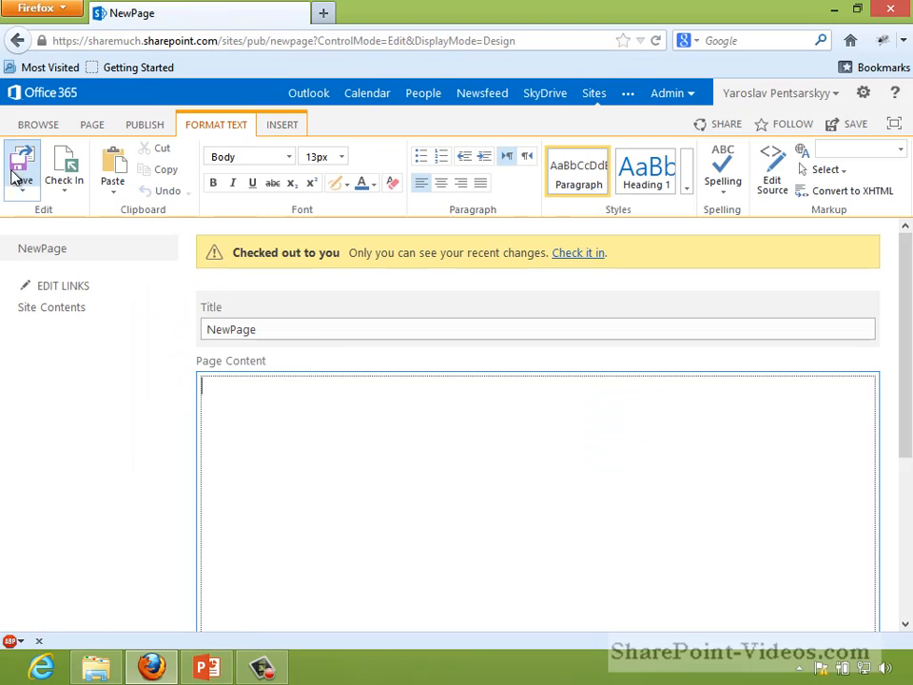
click(19, 171)
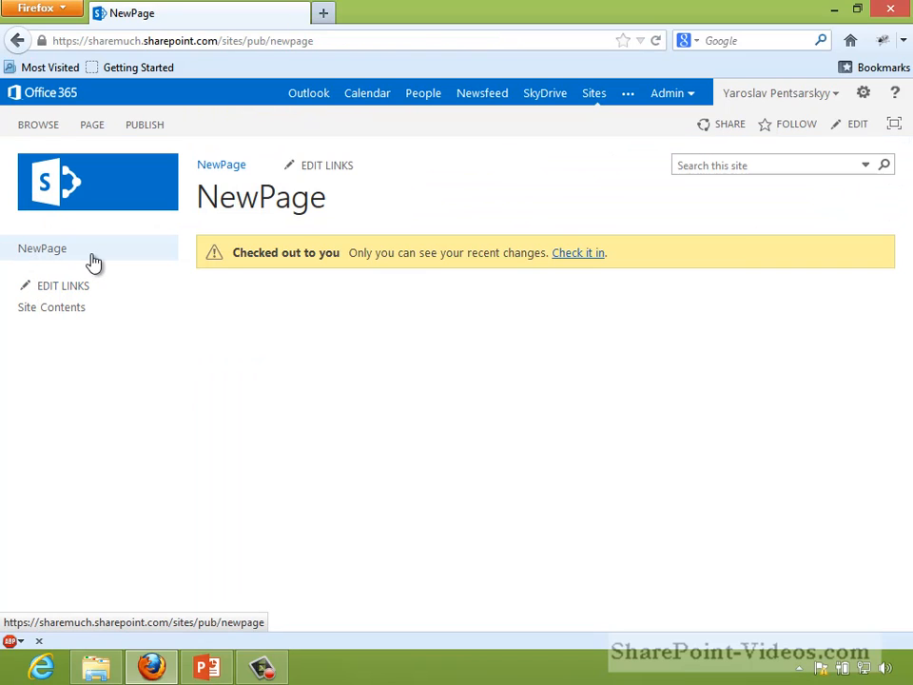
- Open NewPage from both the site navigation and the Pages library, and compare its friendly URL with its file URL
click(38, 254)
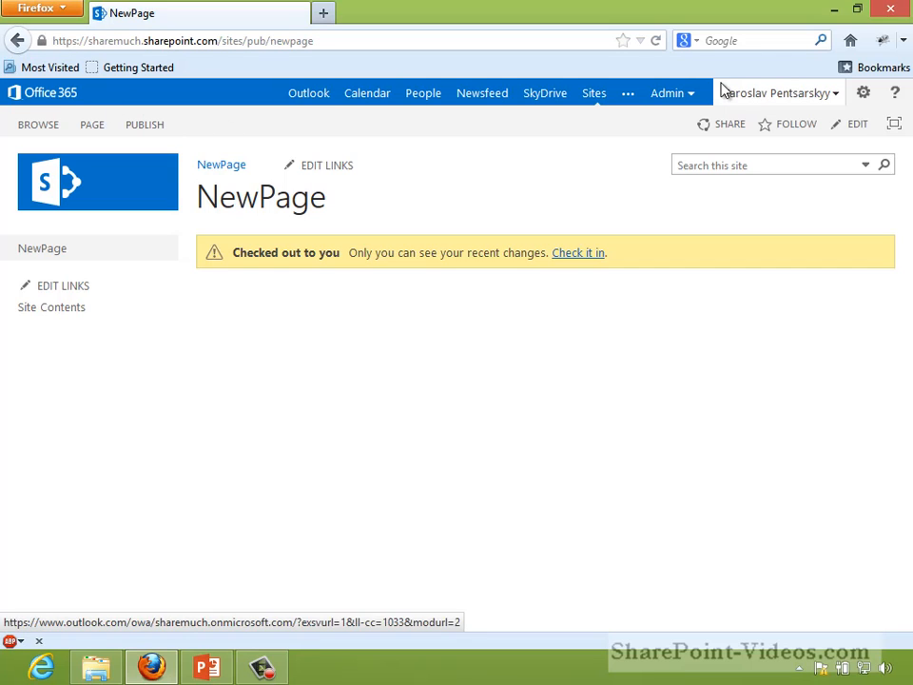
click(68, 314)
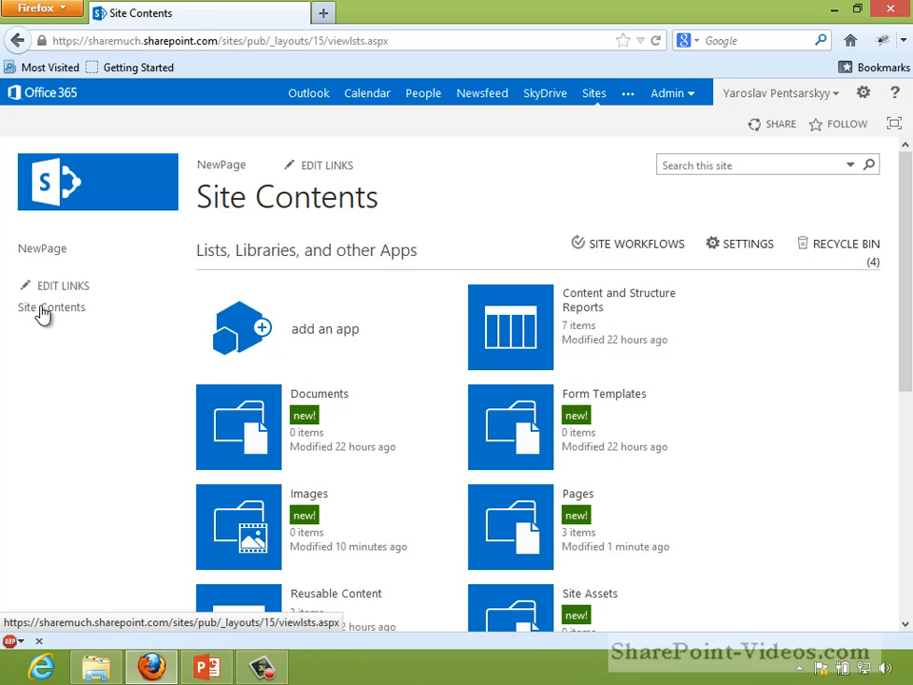
click(513, 526)
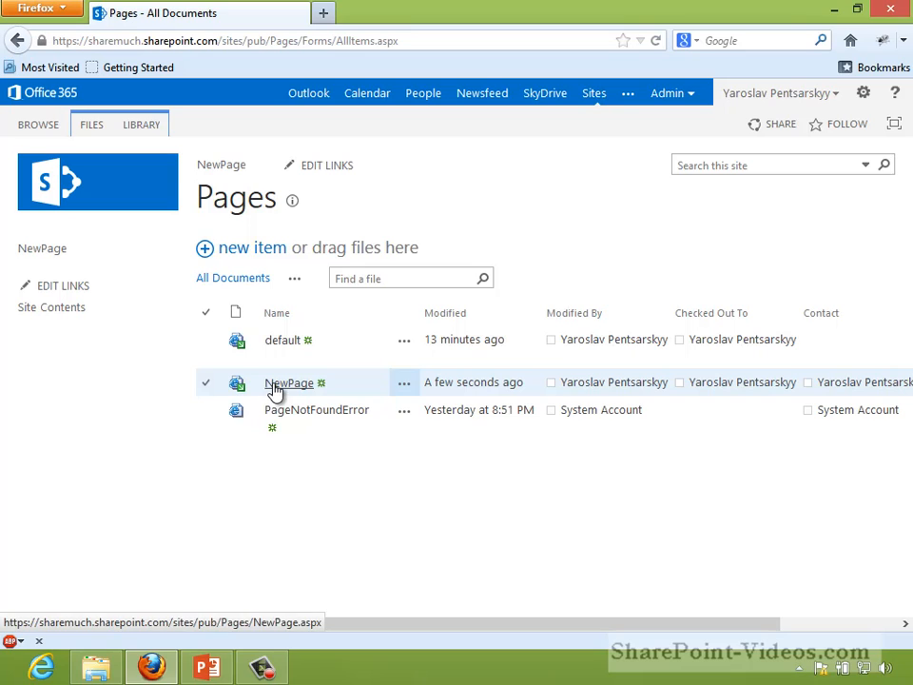
click(276, 384)
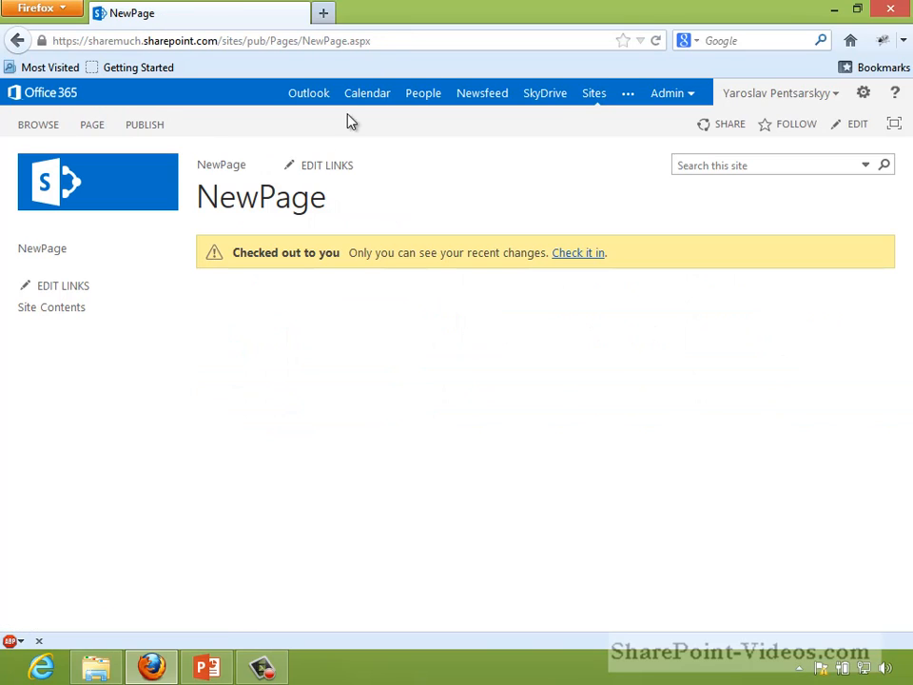
click(366, 41)
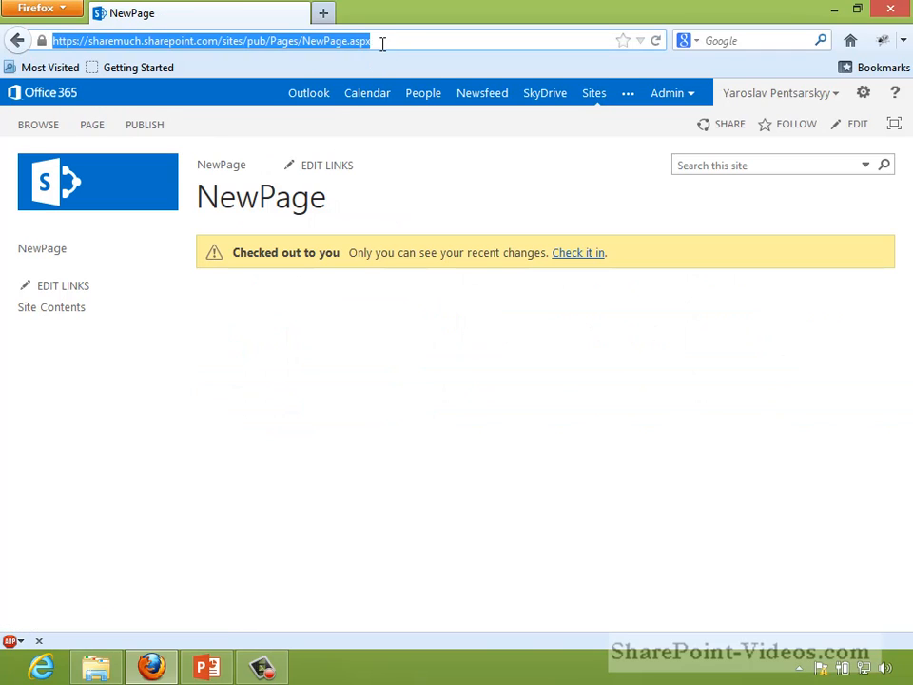
click(285, 42)
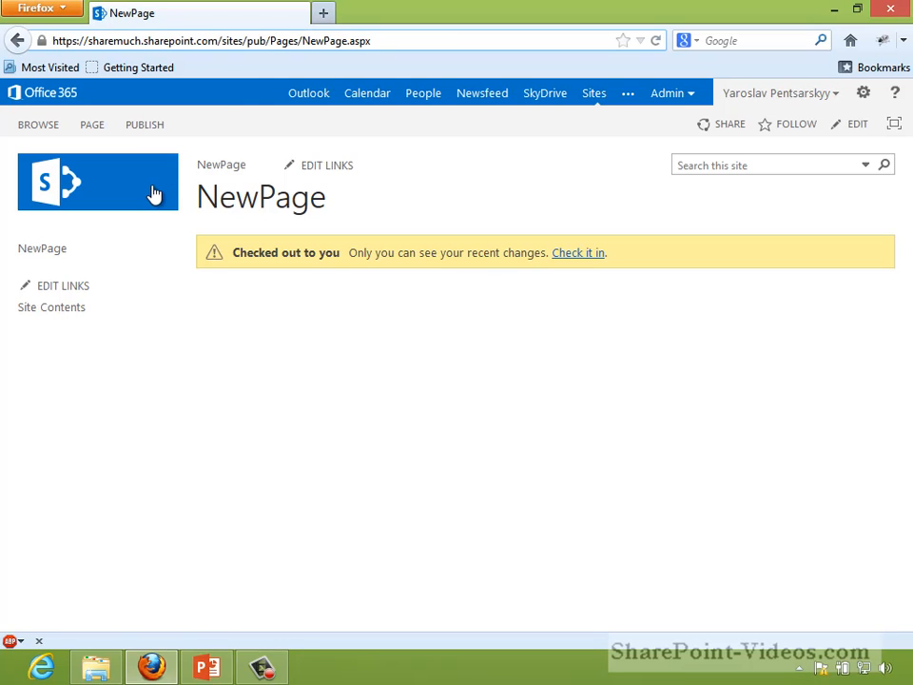
click(36, 250)
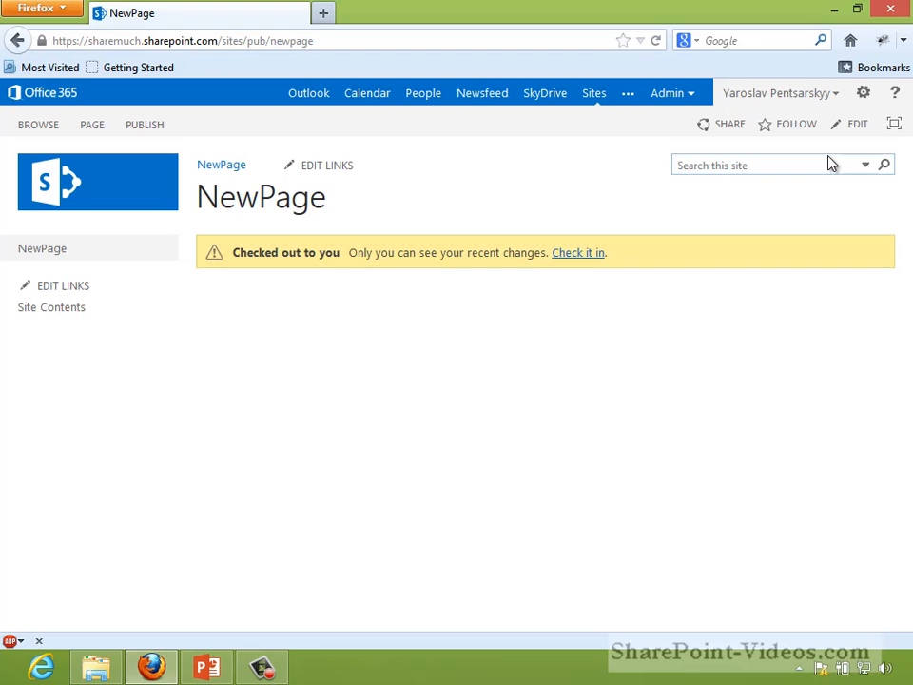
- Return to the site's Navigation settings and examine the managed navigation term set and default page settings
click(862, 95)
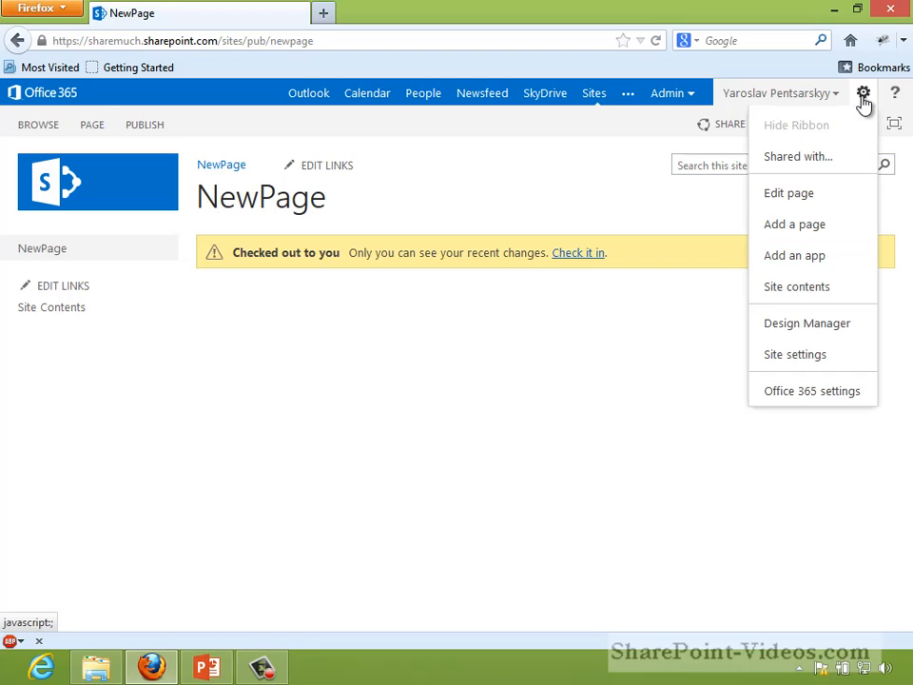
click(797, 288)
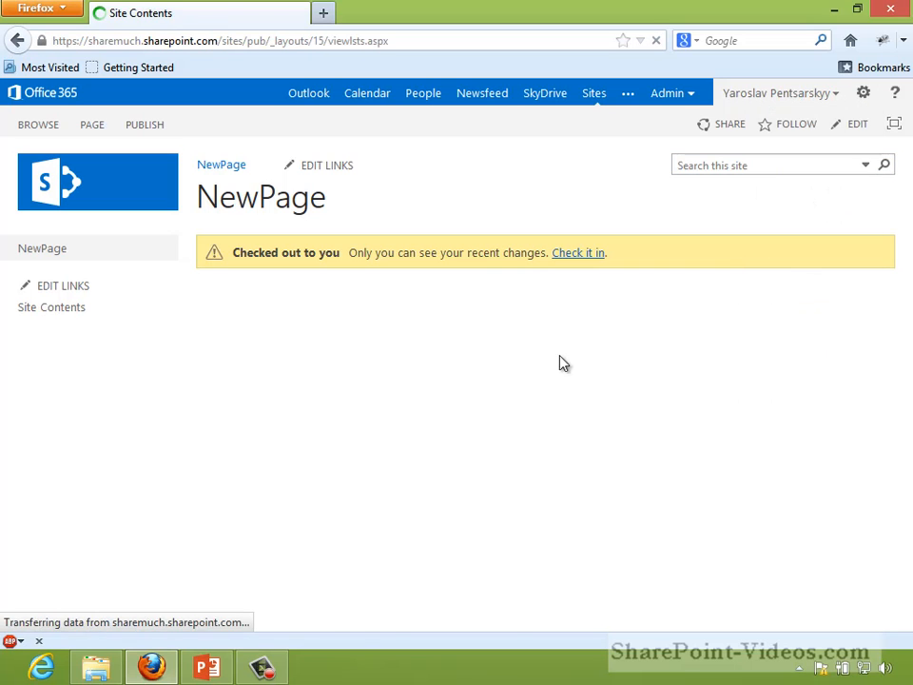
click(863, 95)
click(768, 293)
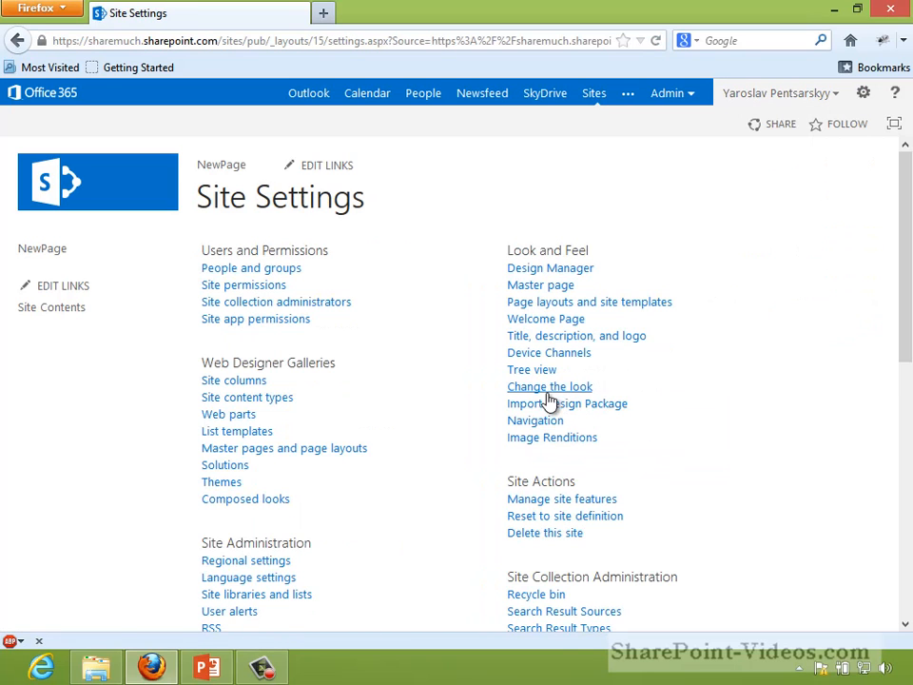
click(531, 421)
scroll(909, 326, down, 8)
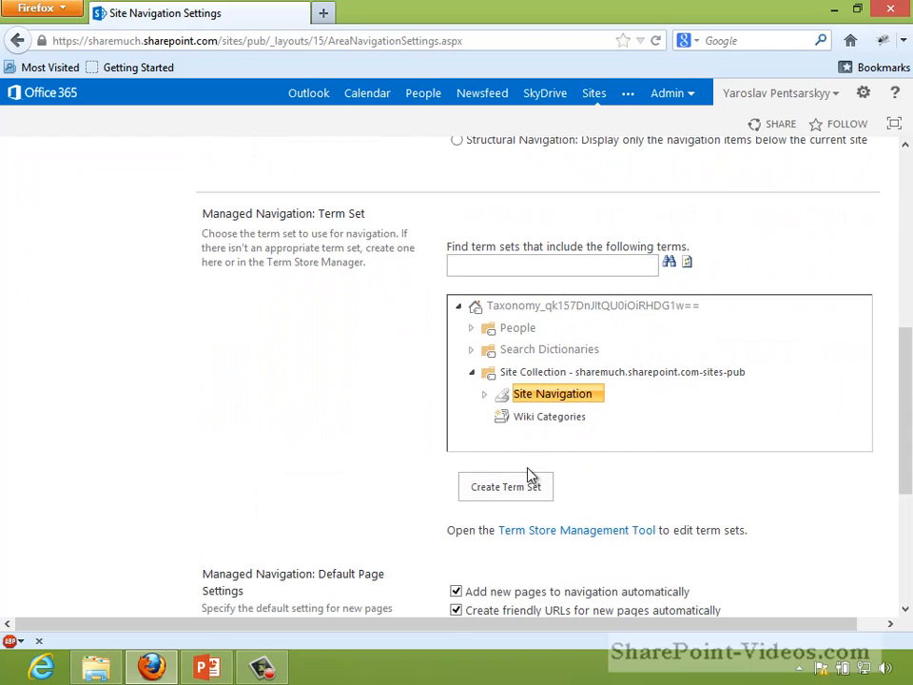
- Expand the Site Navigation term set, and open its NewPage term in the Term Store Management Tool
click(484, 393)
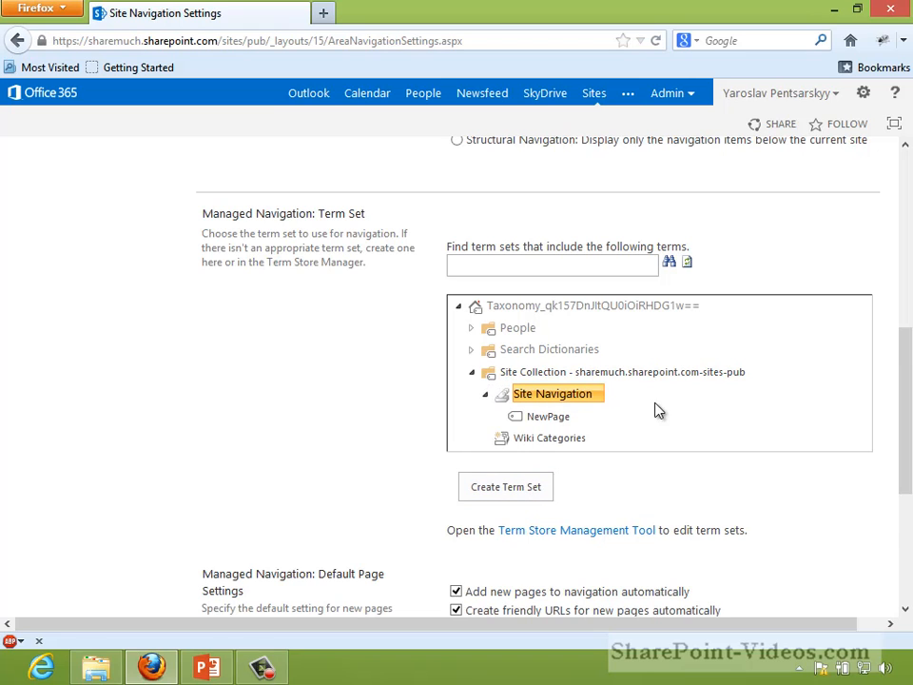
scroll(594, 316, down, 2)
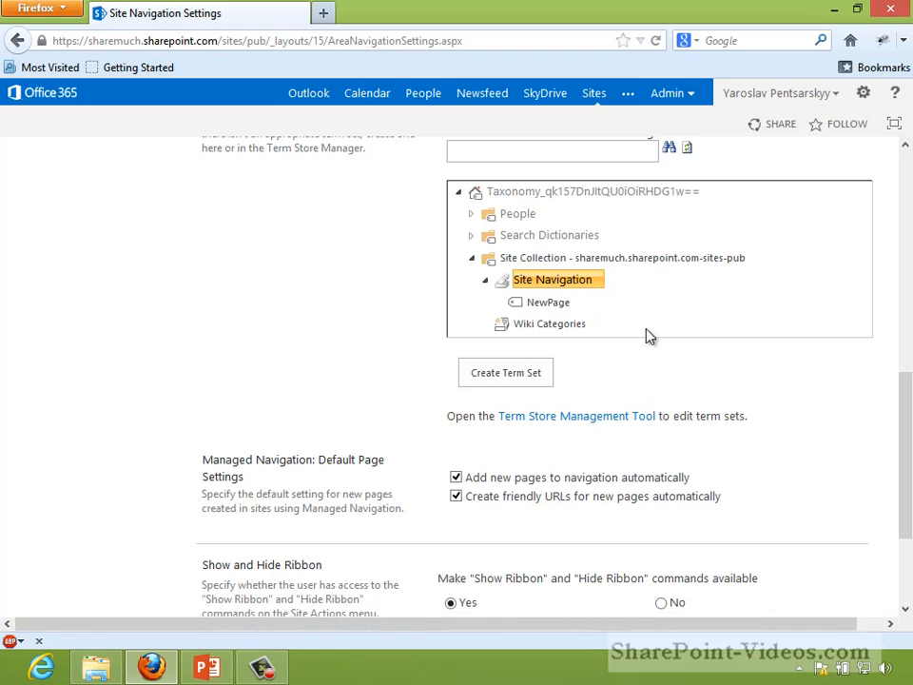
click(544, 419)
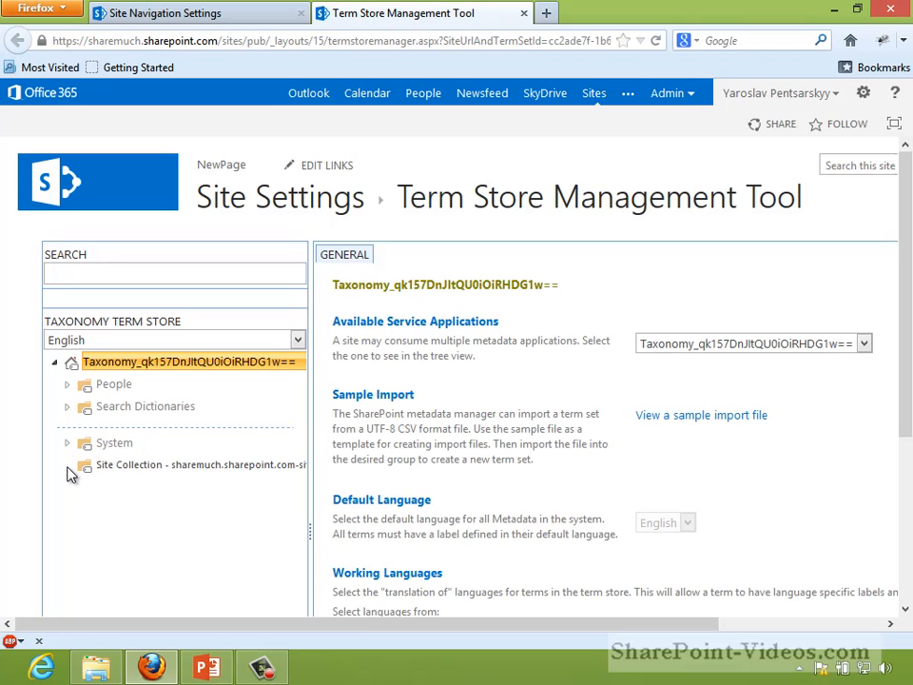
click(67, 465)
click(81, 486)
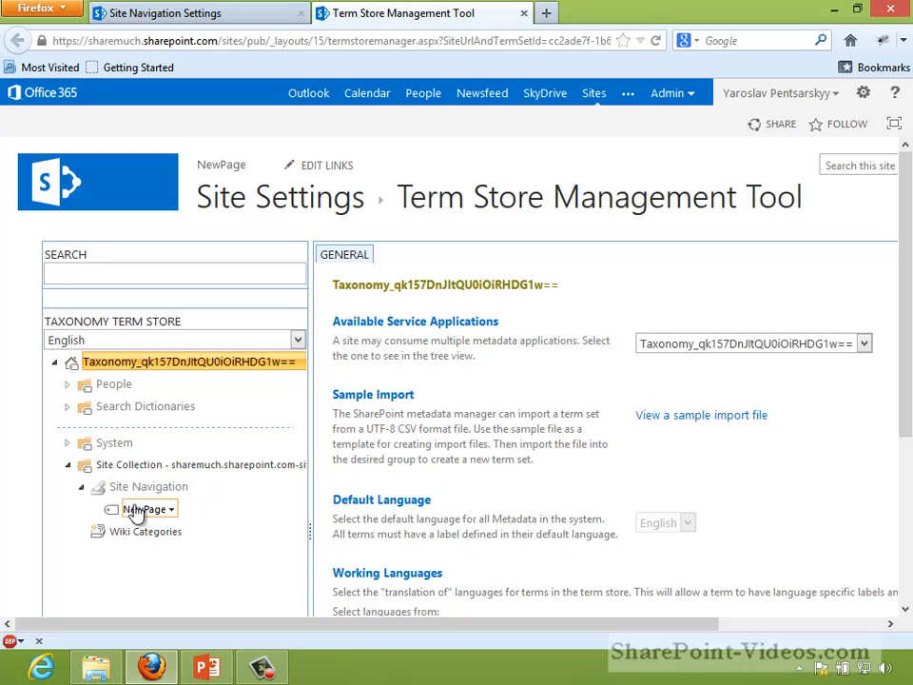
click(140, 510)
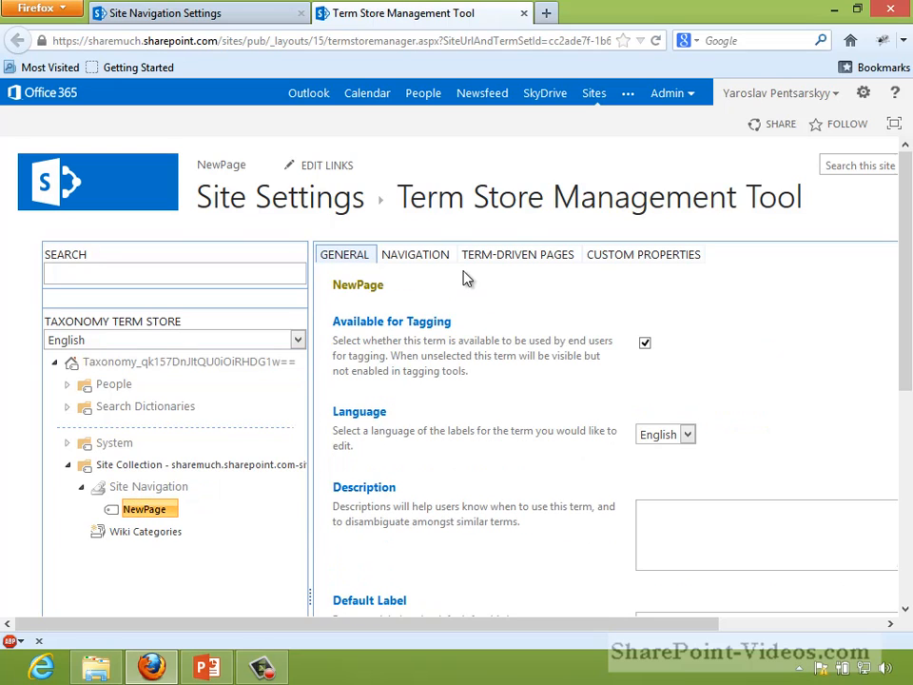
- Examine the friendly URL and target page settings of the NewPage term, and close the Term Store Management Tool
click(507, 257)
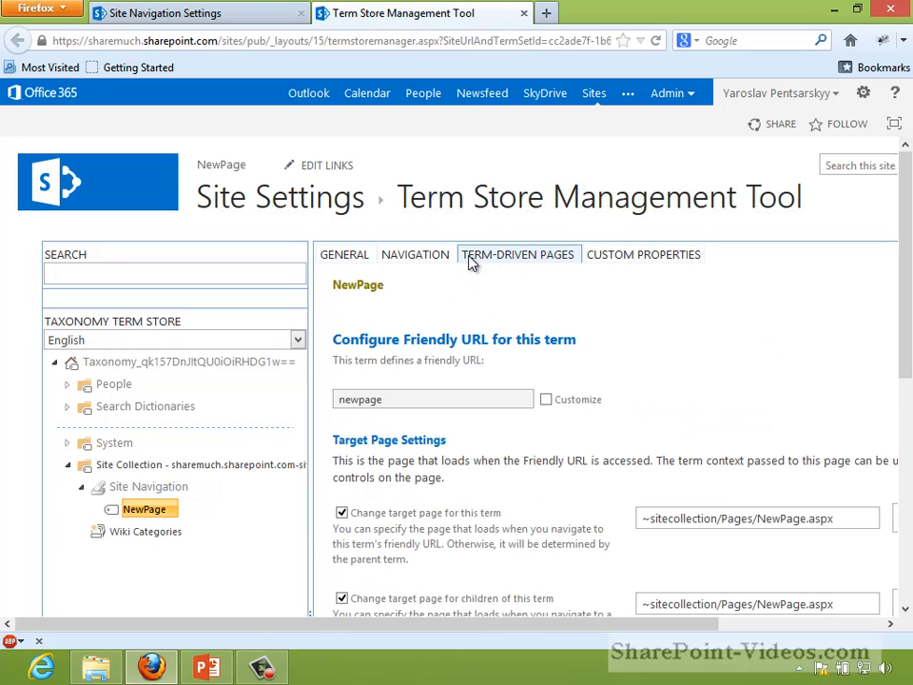
scroll(794, 326, down, 3)
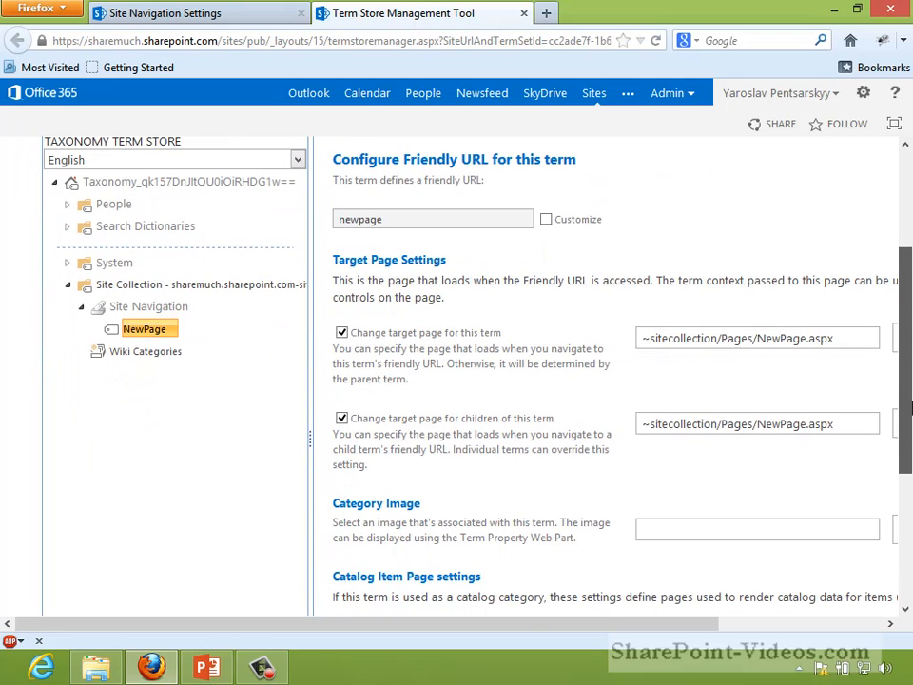
drag(831, 337, 727, 339)
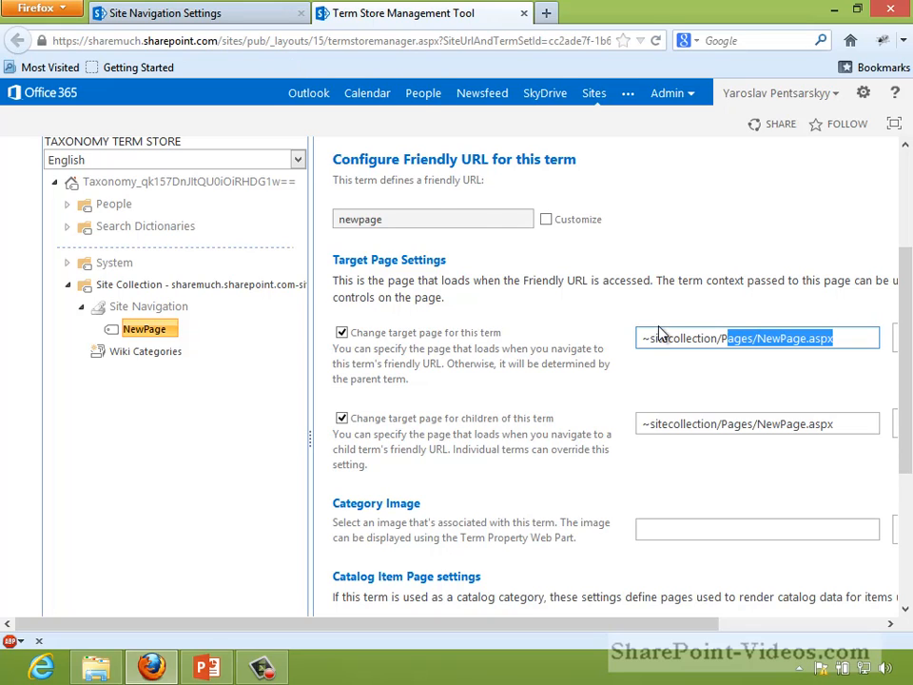
click(523, 13)
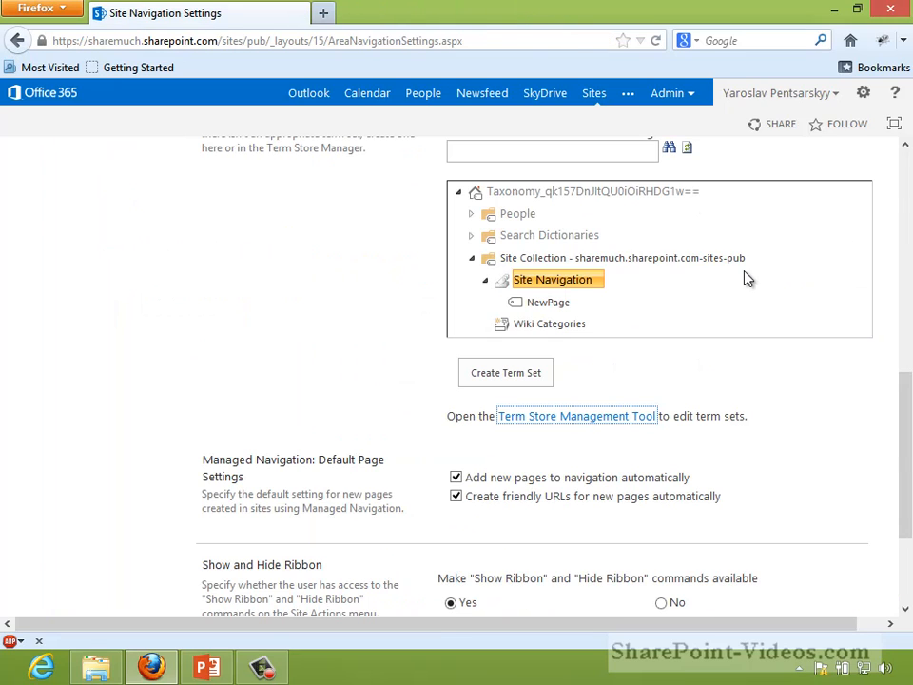
- Return to Site Settings and open the Image Renditions page under Look and Feel
click(863, 92)
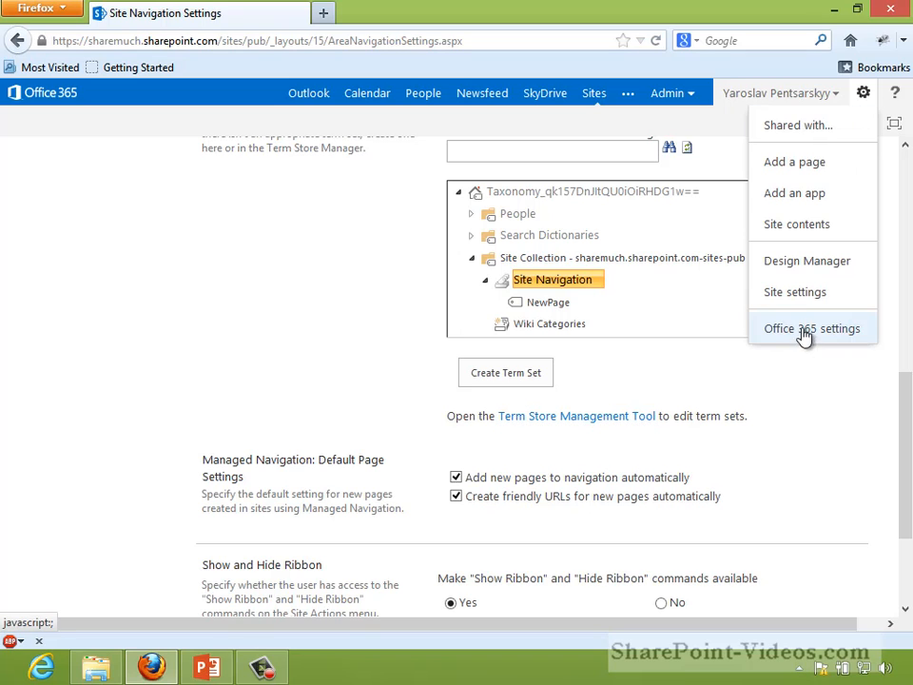
click(793, 292)
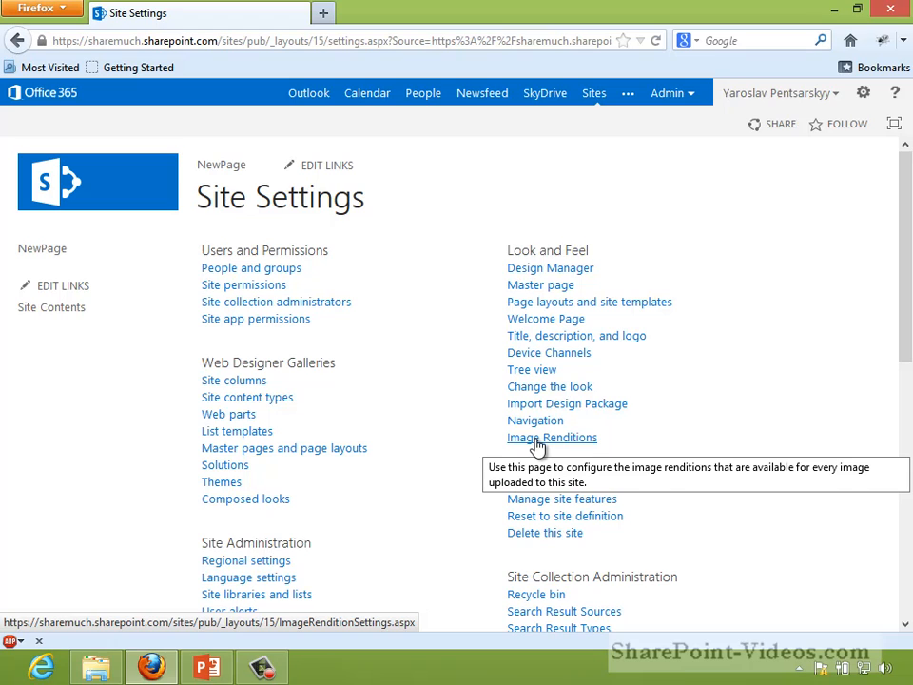
click(539, 439)
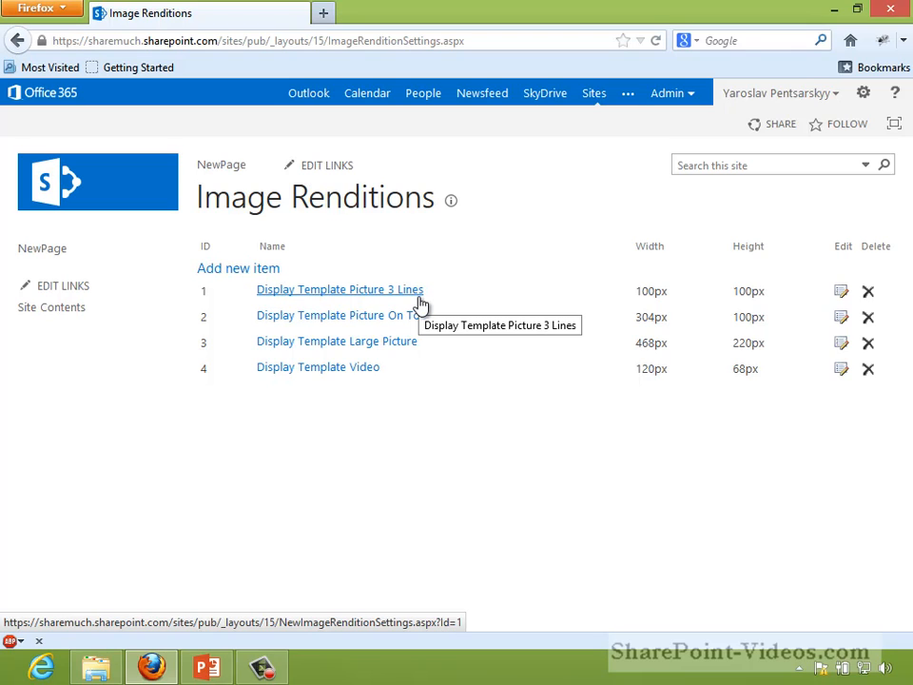
- Examine the names, widths and heights of the image renditions, and view the new rendition form without saving anything
drag(403, 373, 323, 291)
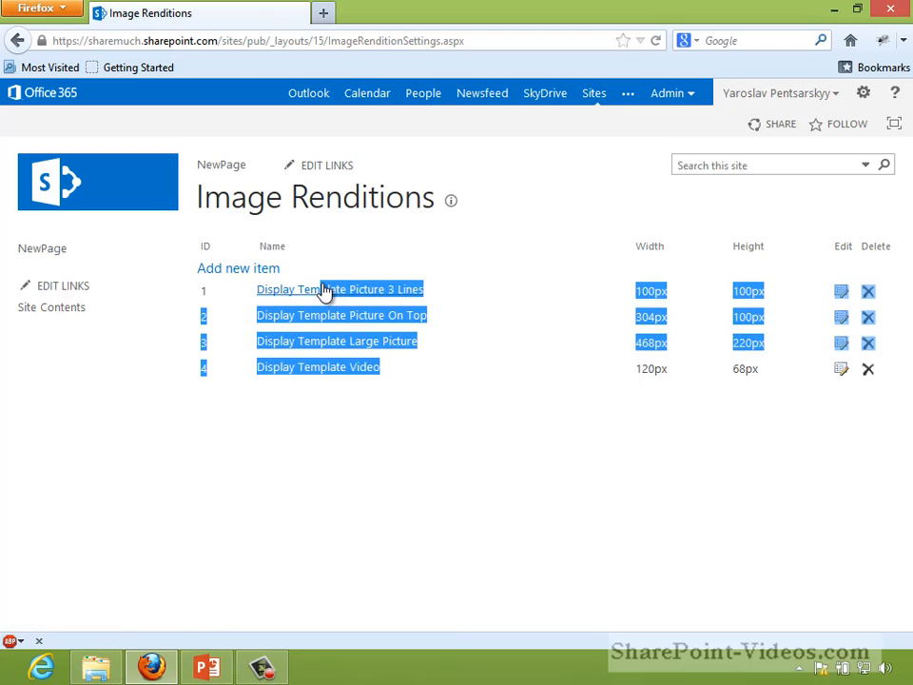
click(467, 306)
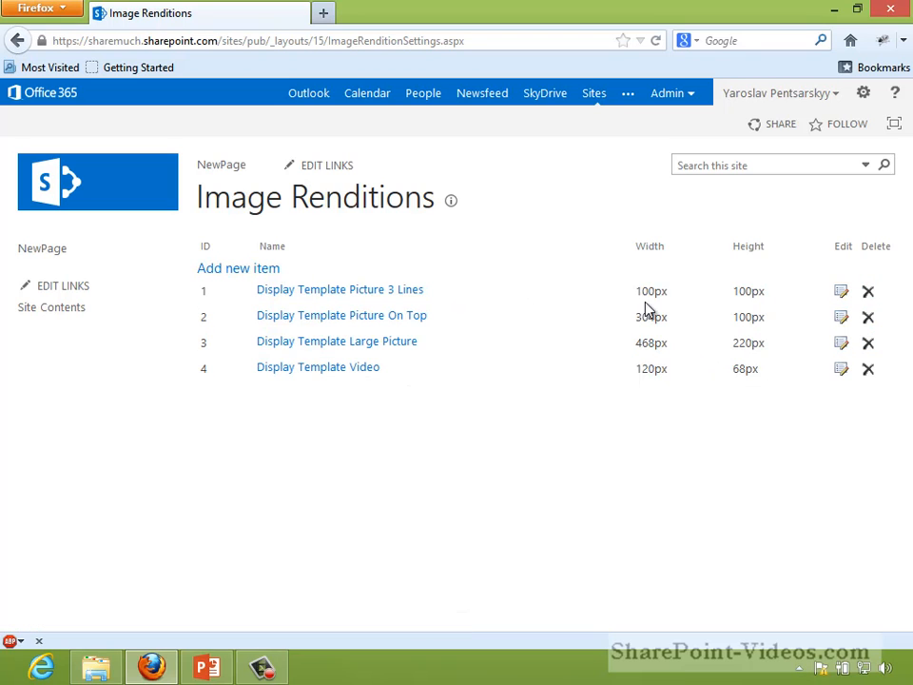
drag(644, 295, 707, 374)
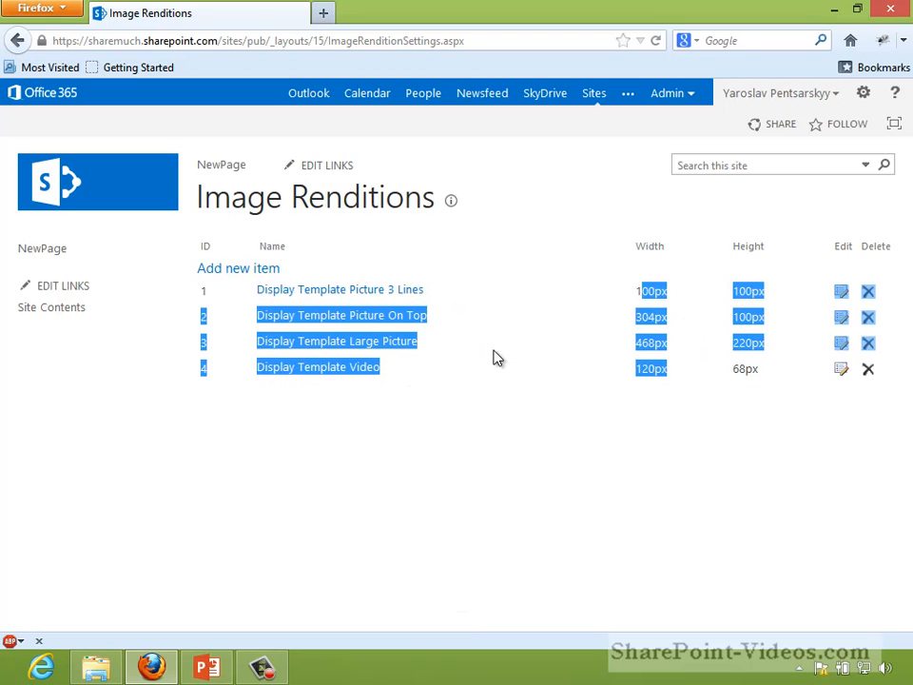
click(140, 244)
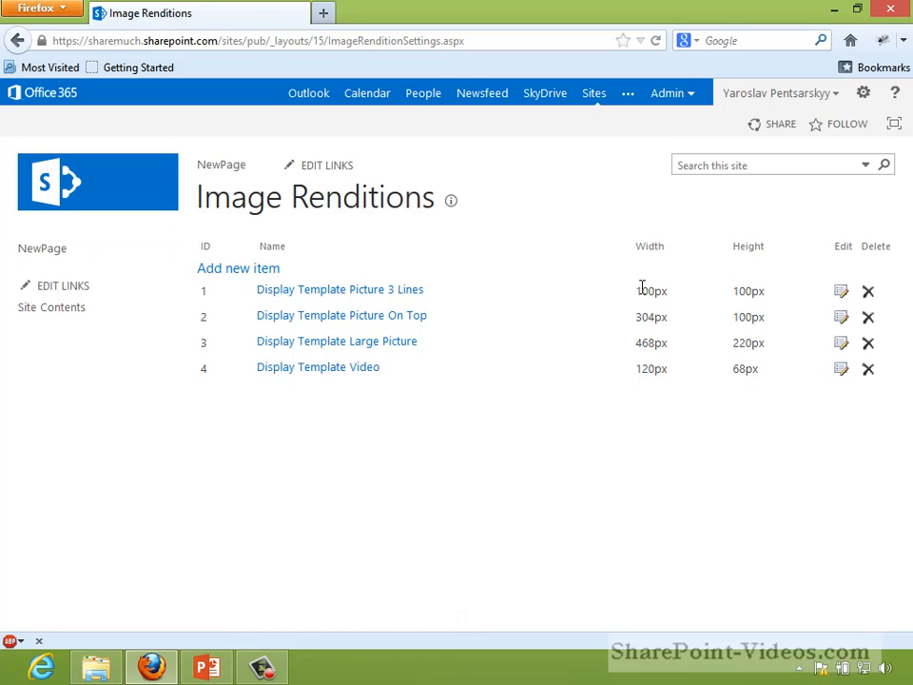
mouse_move(642, 290)
mouse_down()
mouse_move(762, 376)
mouse_move(656, 294)
mouse_move(629, 298)
mouse_up()
click(763, 380)
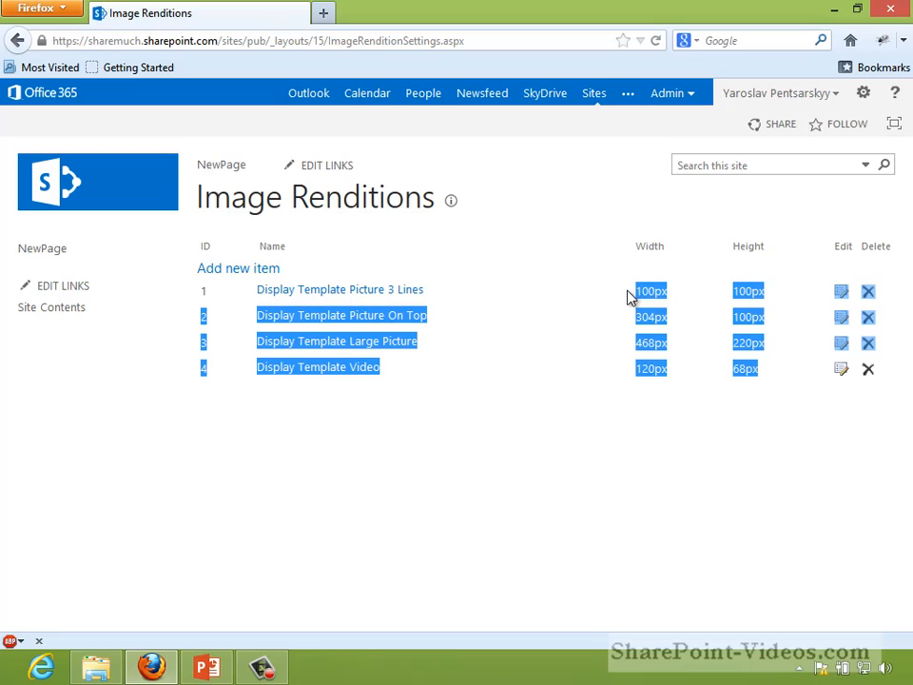
click(715, 343)
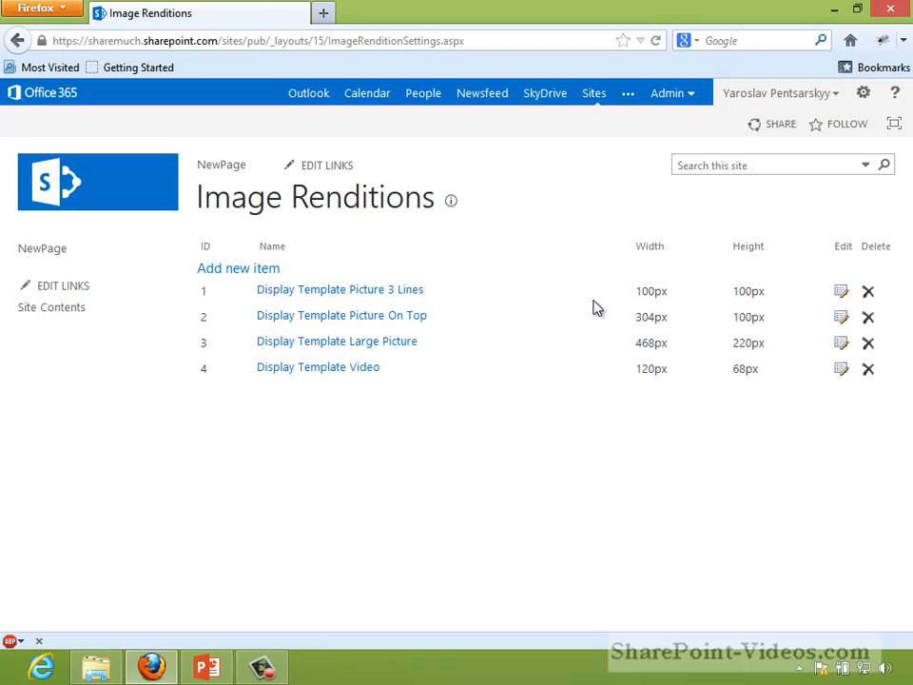
click(251, 270)
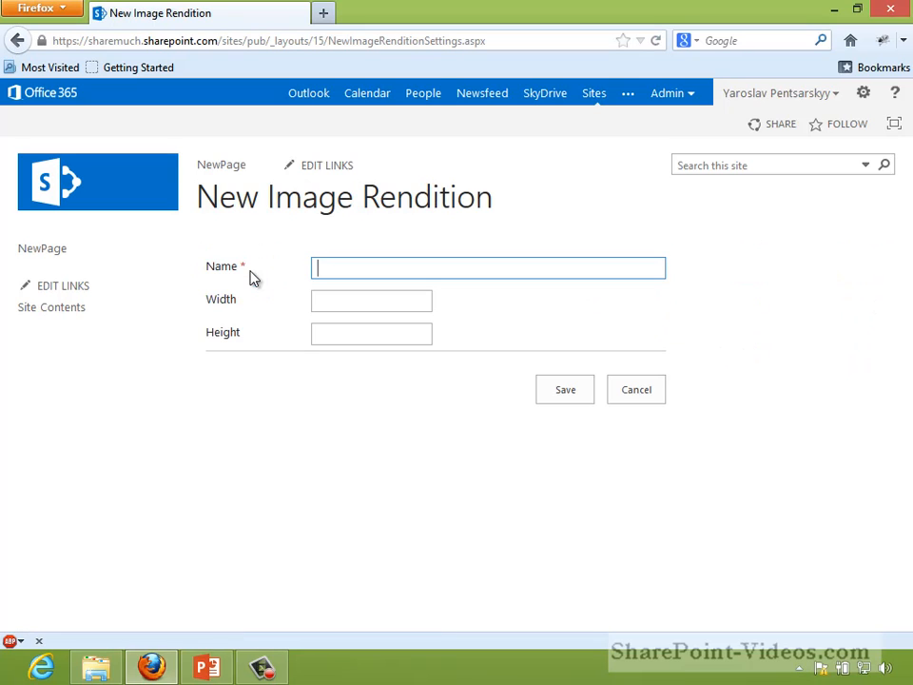
click(650, 396)
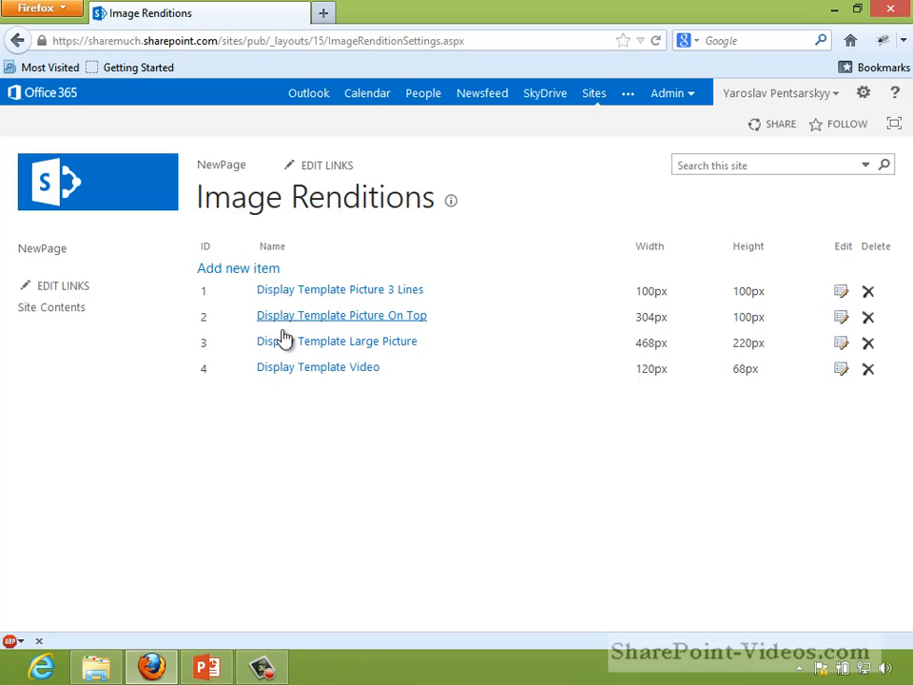
- Upload sample_picture.jpg to the site's Images library and check it in
click(76, 309)
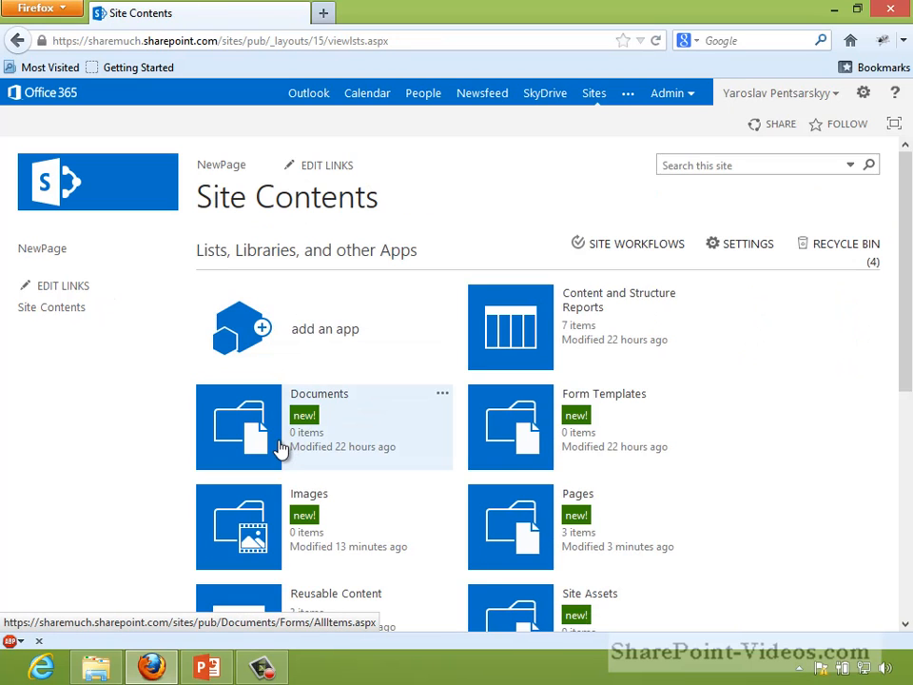
click(246, 511)
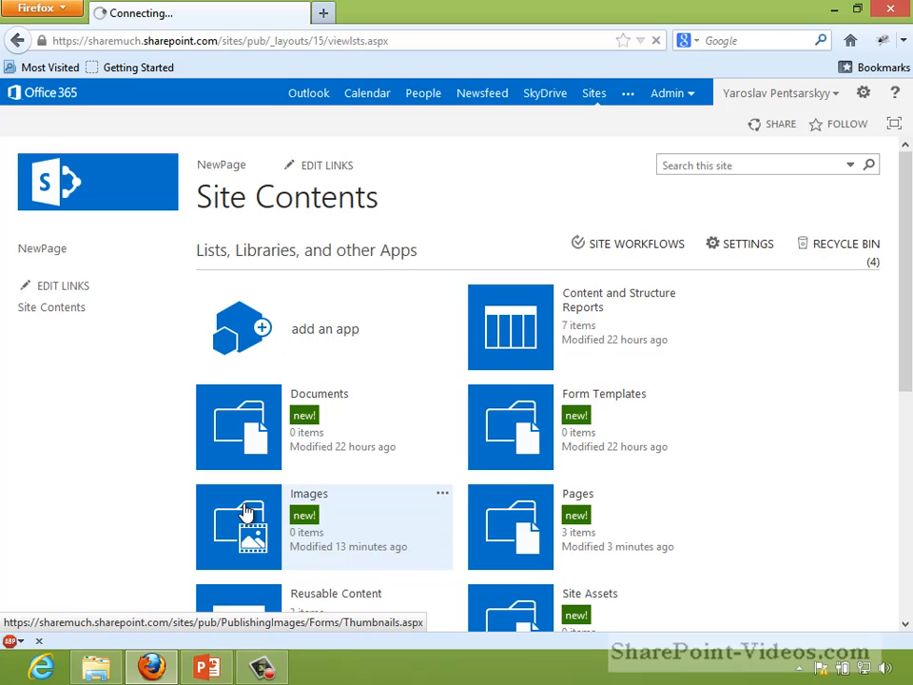
click(245, 250)
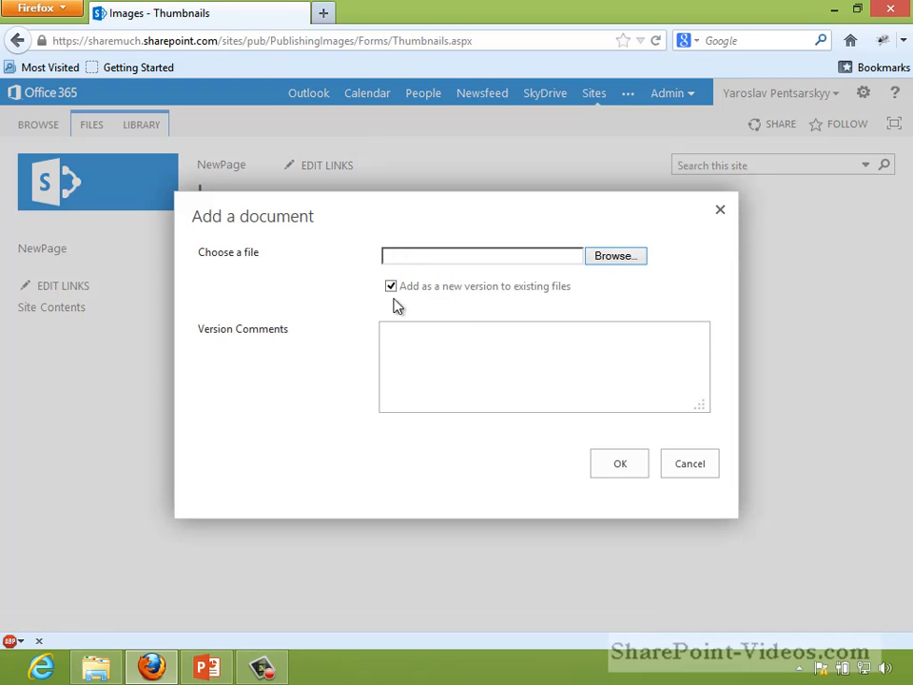
click(624, 258)
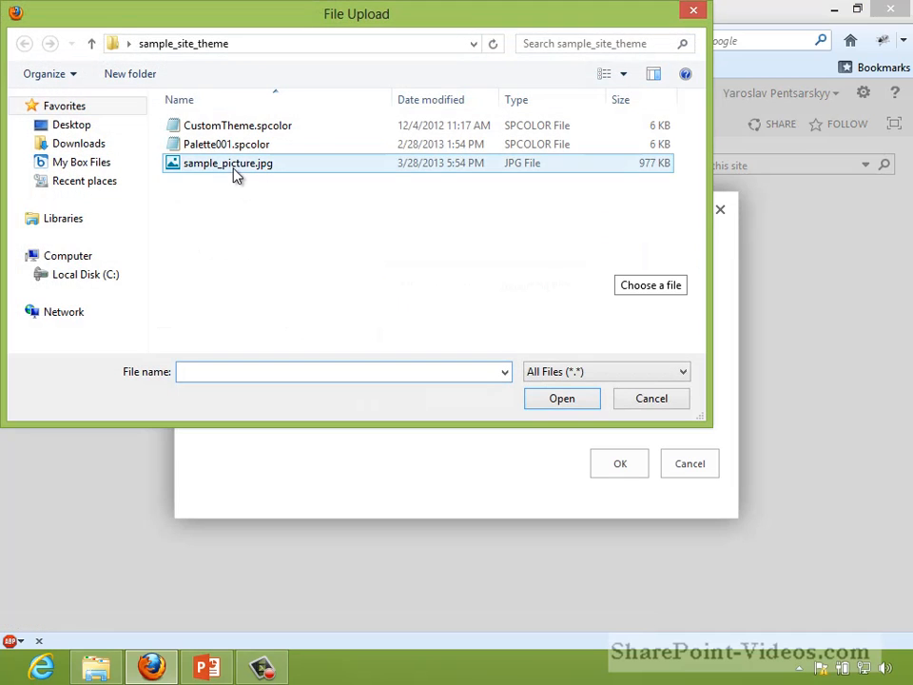
double_click(233, 168)
click(599, 468)
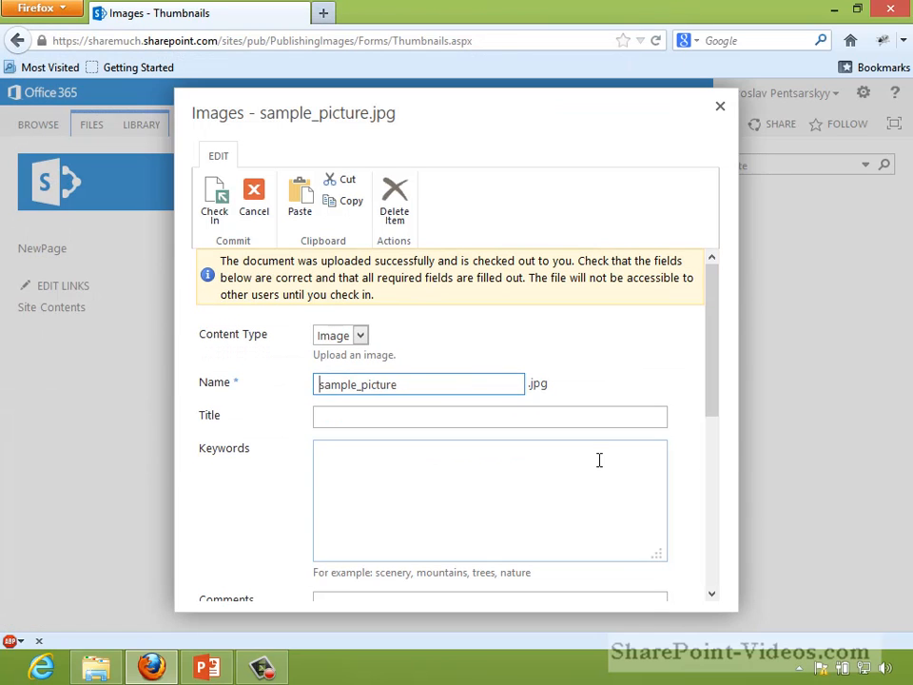
click(215, 209)
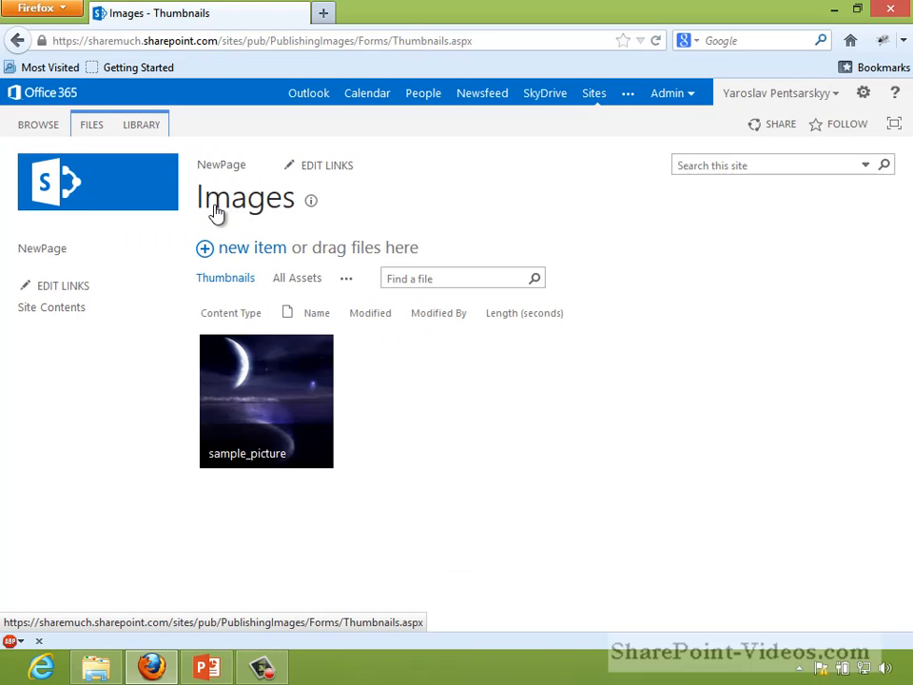
- Open NewPage from the Pages library and put it into edit mode
click(70, 317)
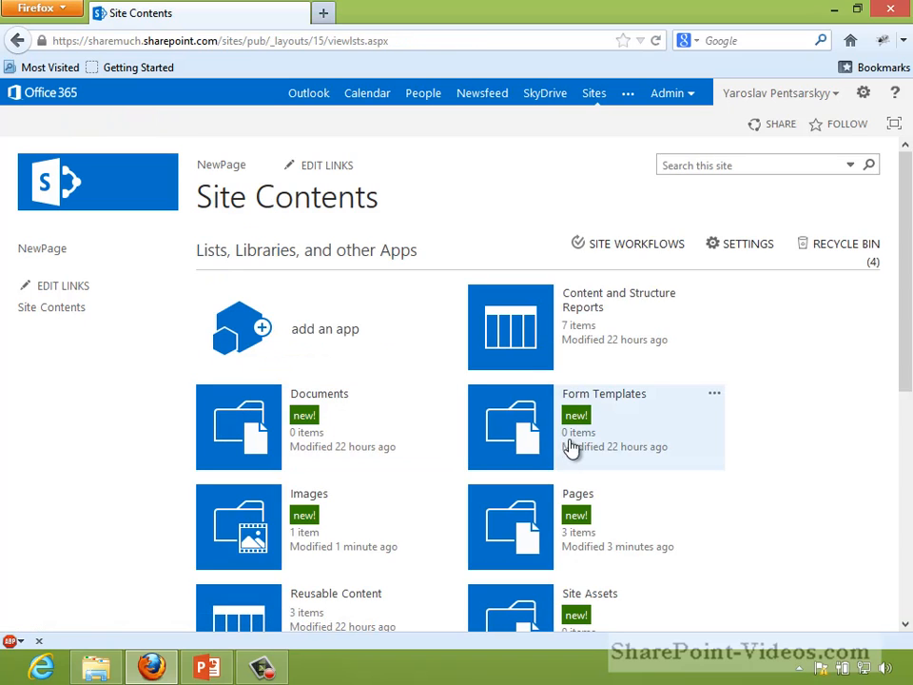
click(528, 520)
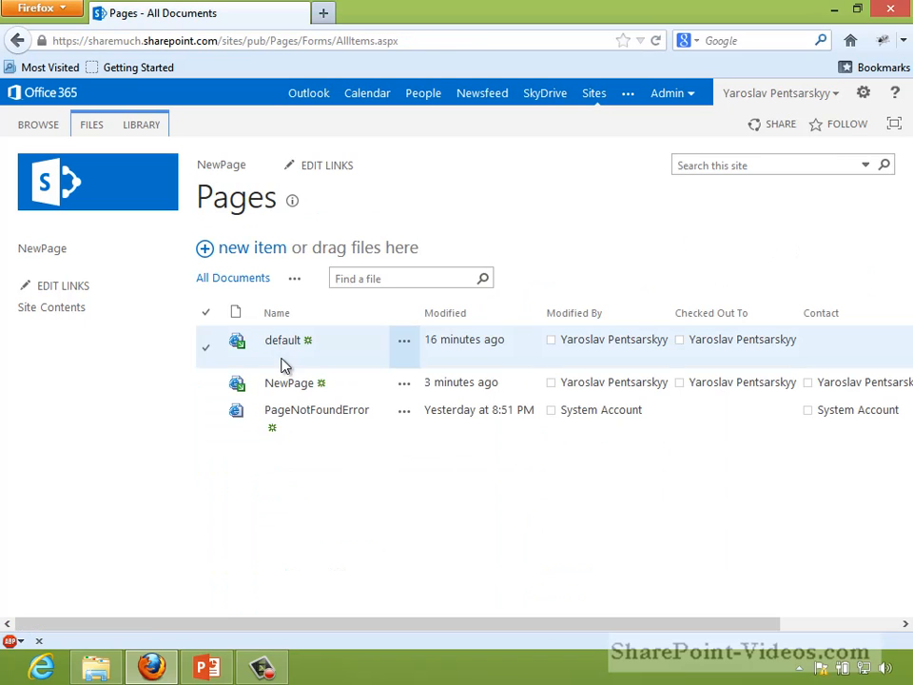
click(289, 384)
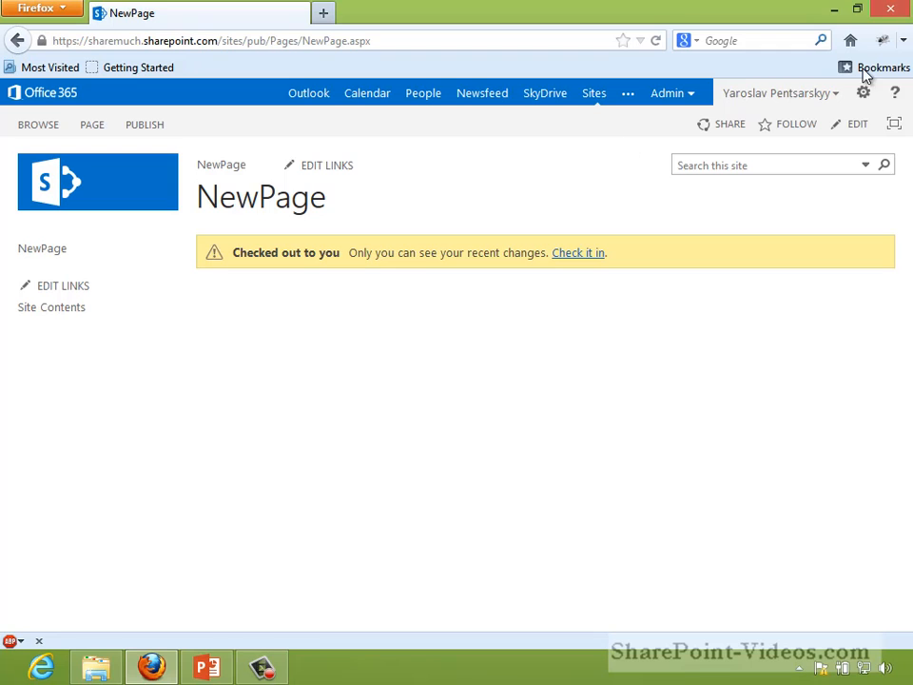
click(863, 93)
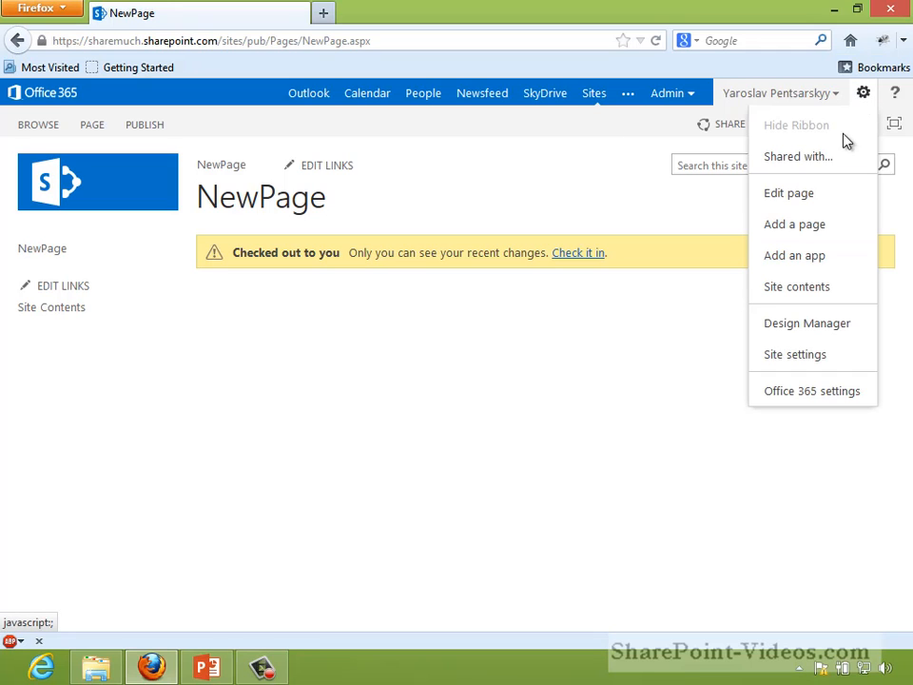
click(791, 195)
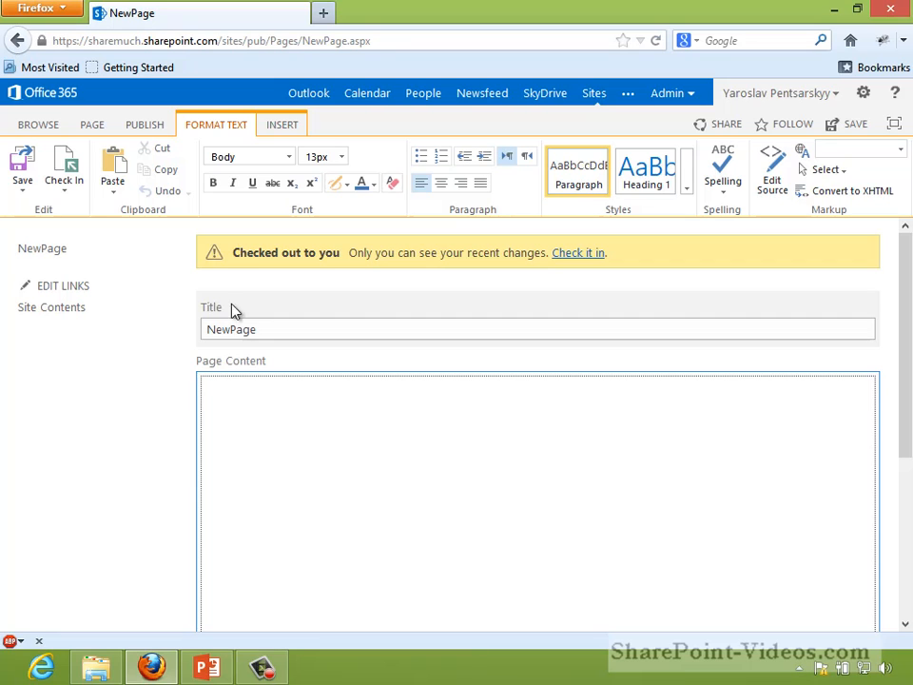
- Insert sample_picture from the Images library into the page content of NewPage, scaled to about 735 by 551 px
click(280, 125)
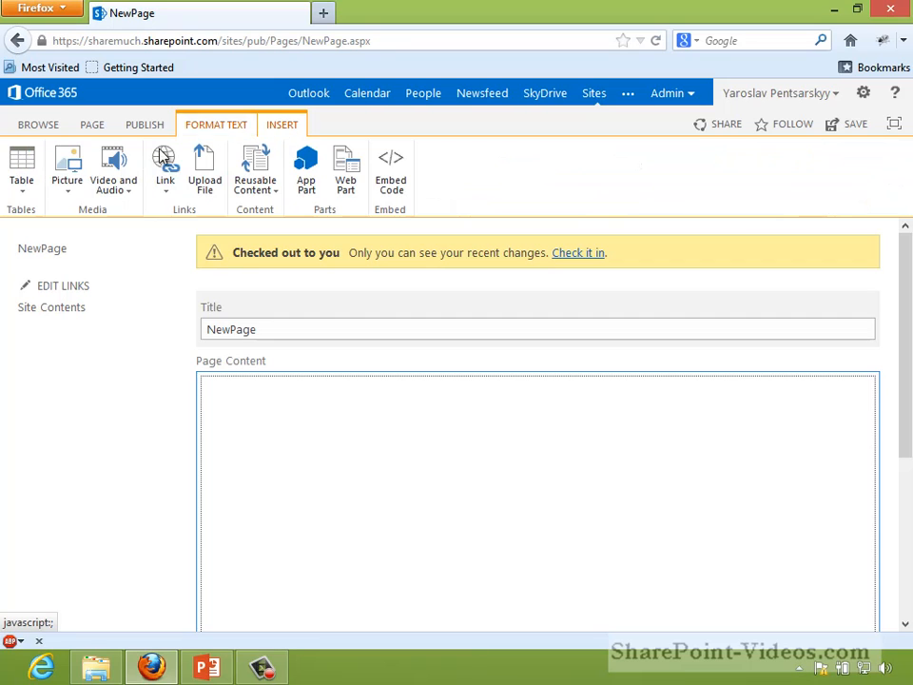
click(72, 183)
click(90, 256)
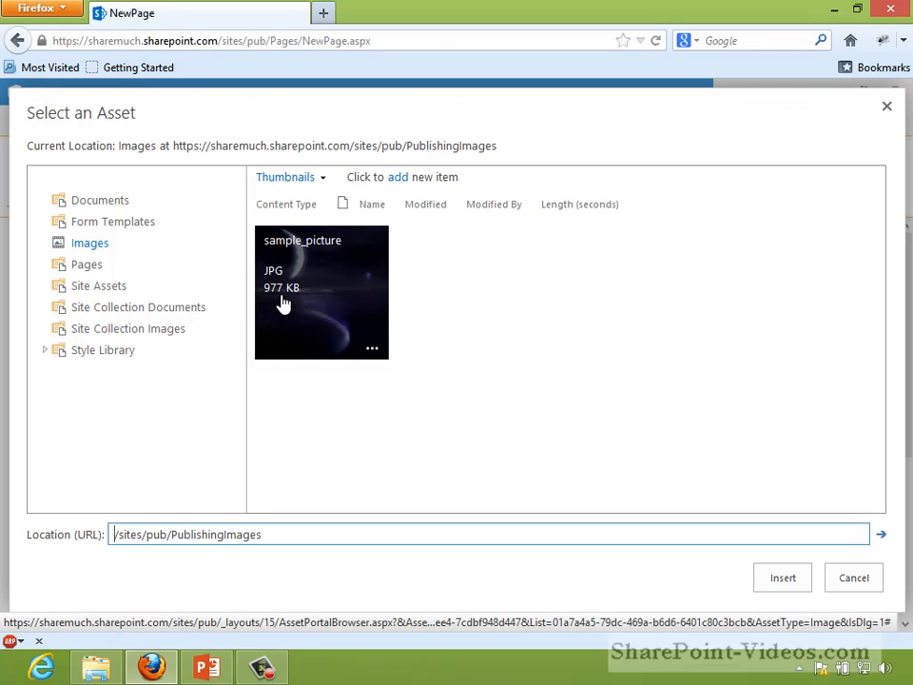
click(283, 302)
click(792, 584)
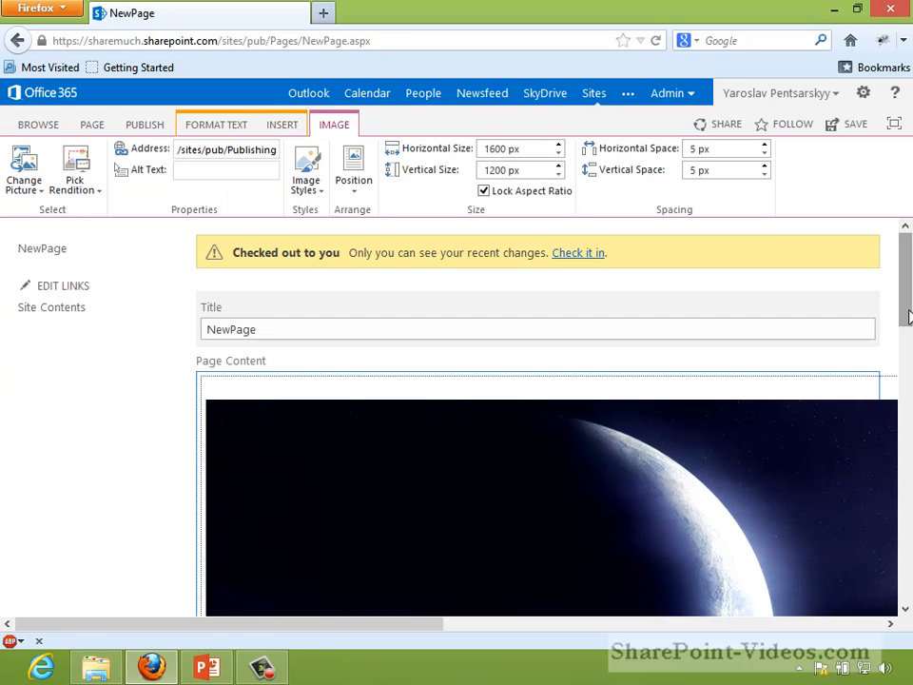
scroll(909, 361, down, 2)
drag(907, 356, 907, 327)
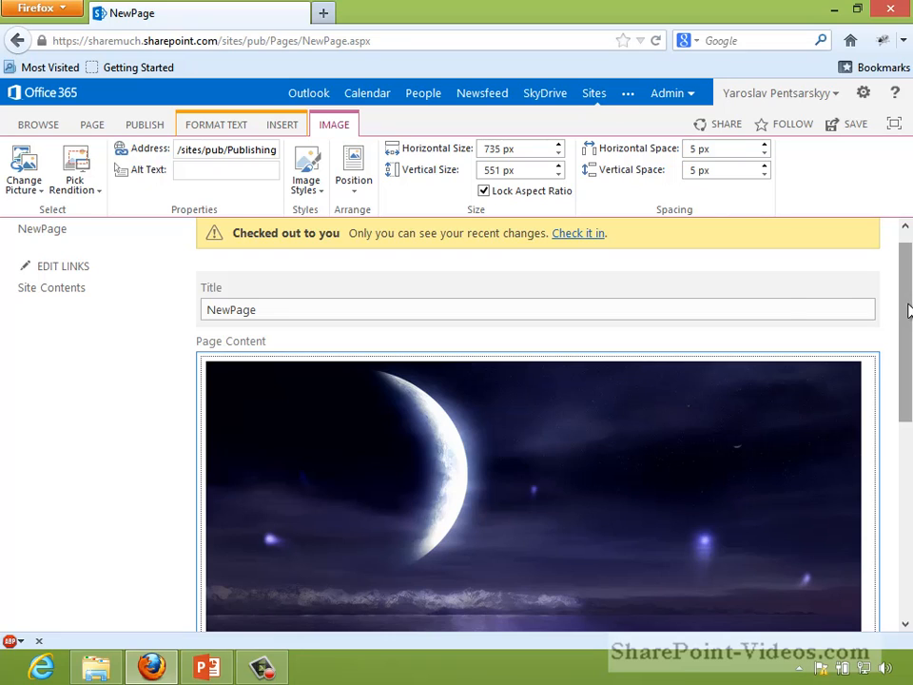
- Apply the Display Template Picture On Top (304 x 100) rendition to the picture in the page content
mouse_move(908, 312)
mouse_down()
mouse_move(908, 397)
mouse_move(908, 325)
mouse_up()
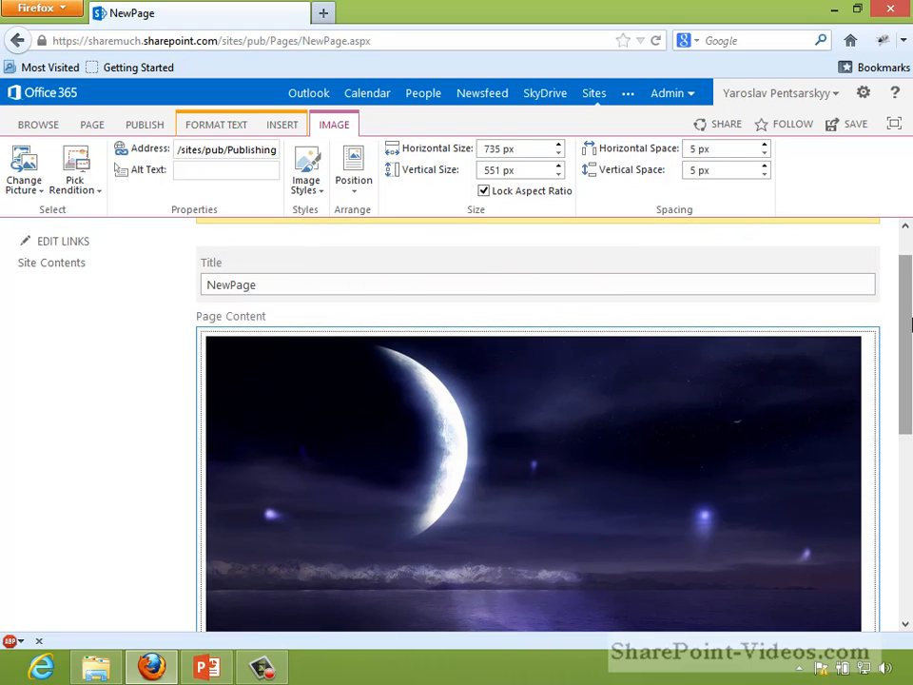
click(601, 370)
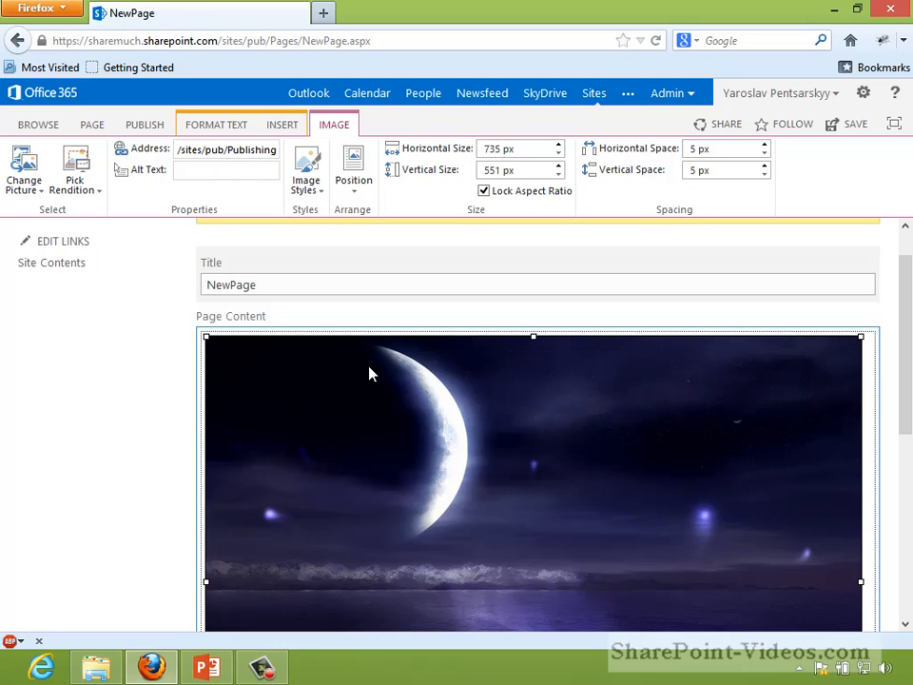
click(80, 181)
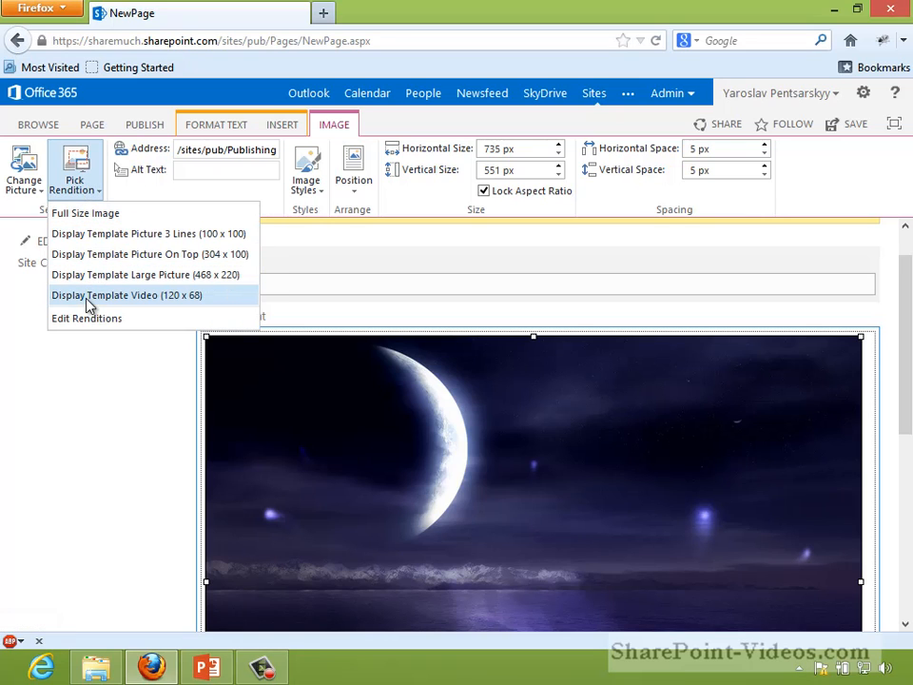
click(142, 255)
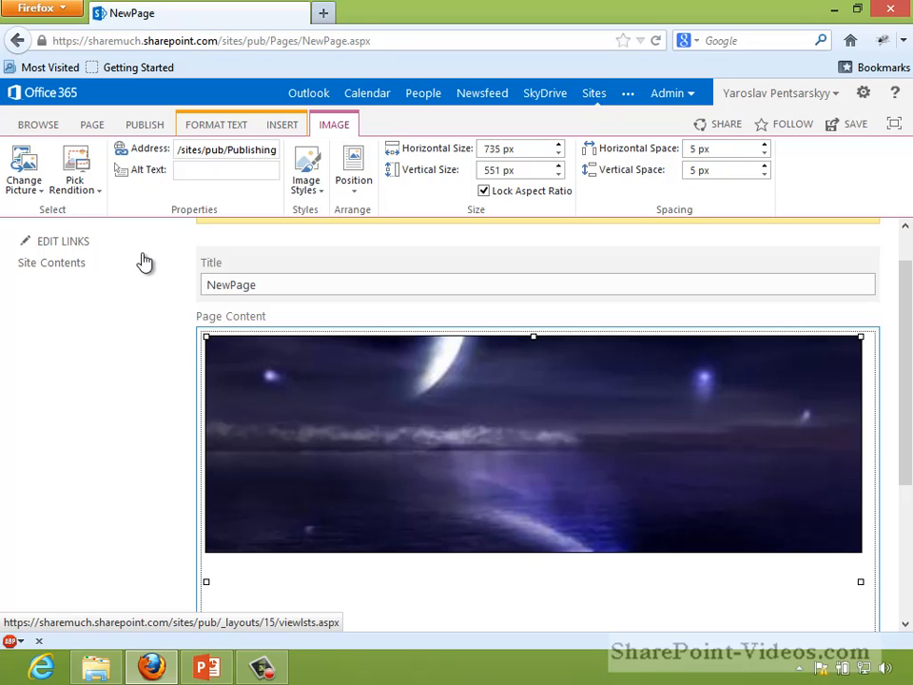
click(99, 125)
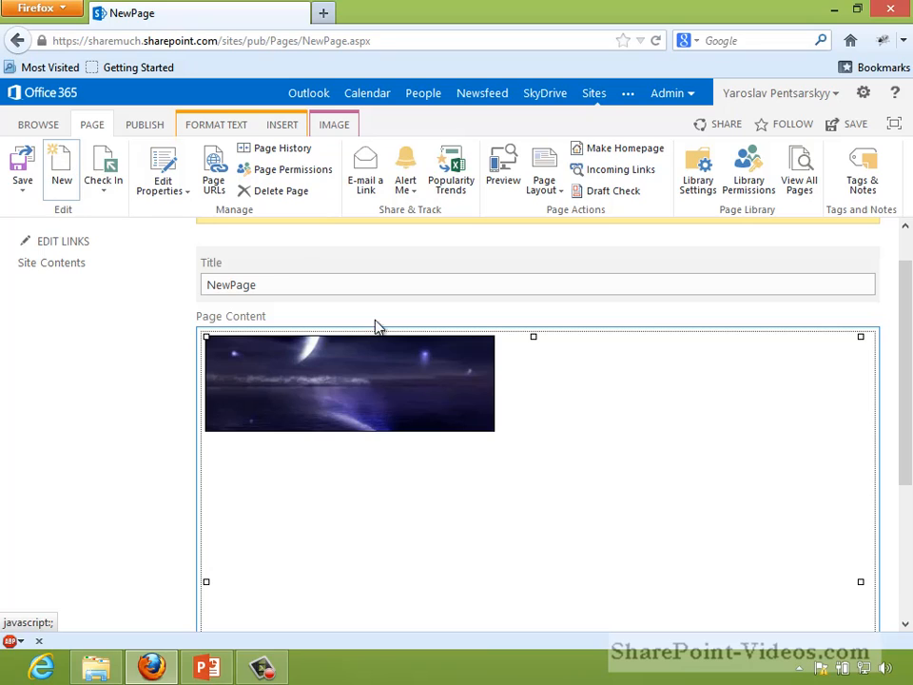
- Insert sample_picture from the Images library again, below the first picture in the page content
click(504, 419)
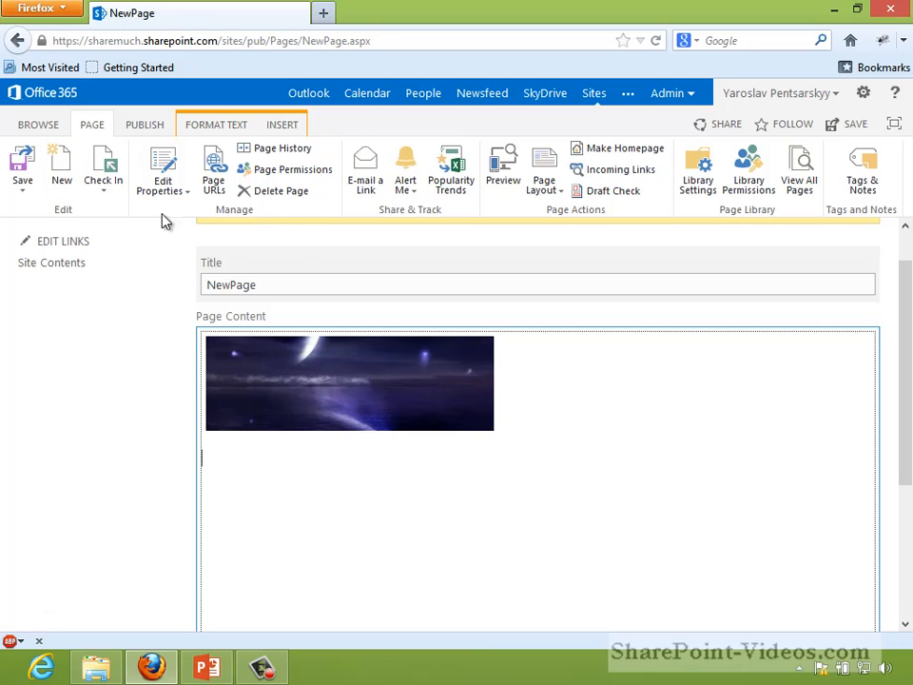
click(281, 124)
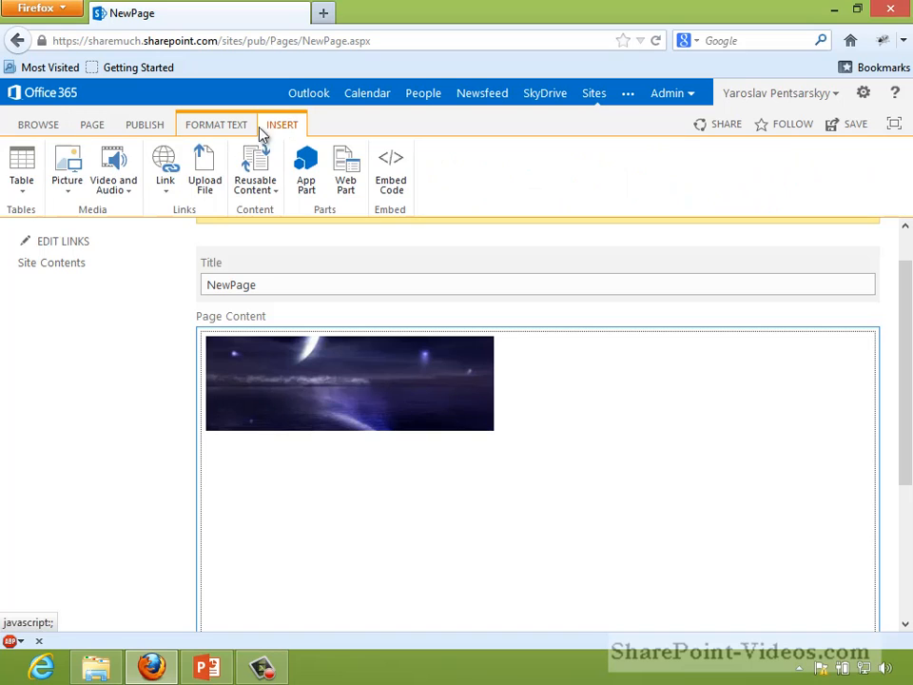
click(64, 190)
click(113, 257)
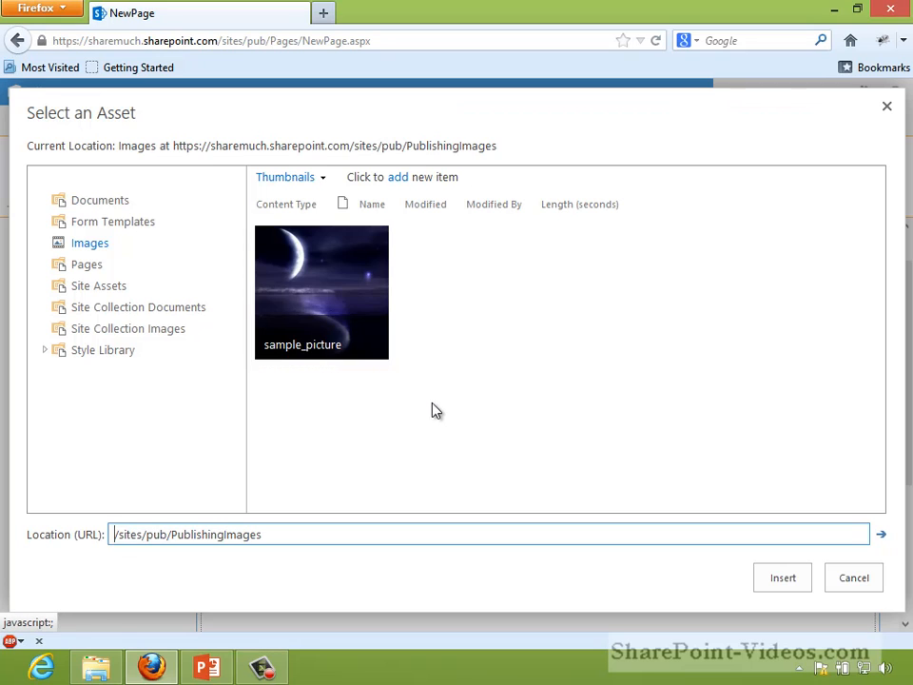
click(357, 312)
click(796, 586)
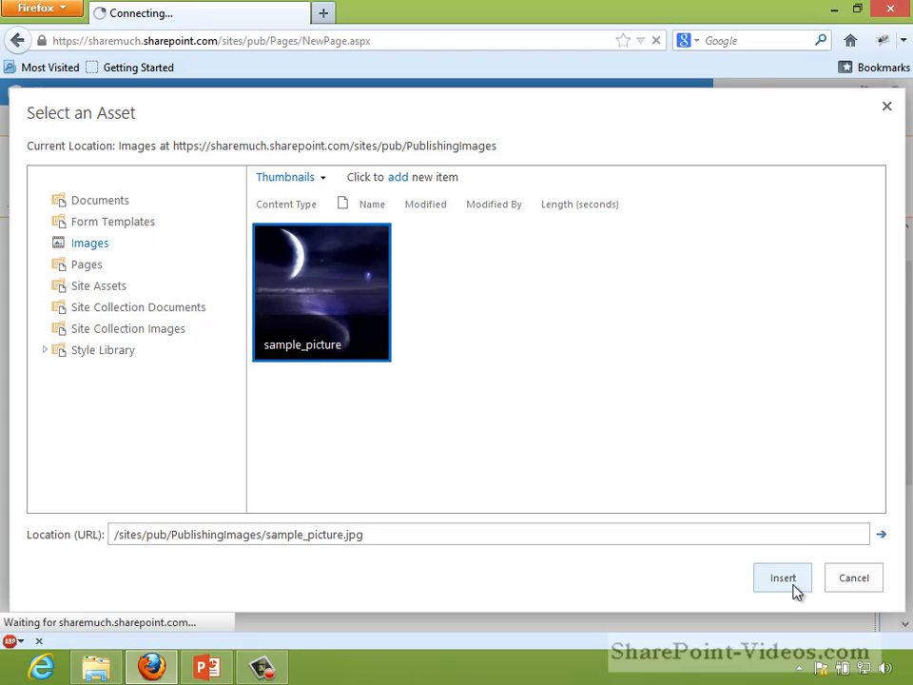
- Apply the Display Template Picture 3 Lines (100 x 100) rendition to the second picture
drag(906, 499, 884, 338)
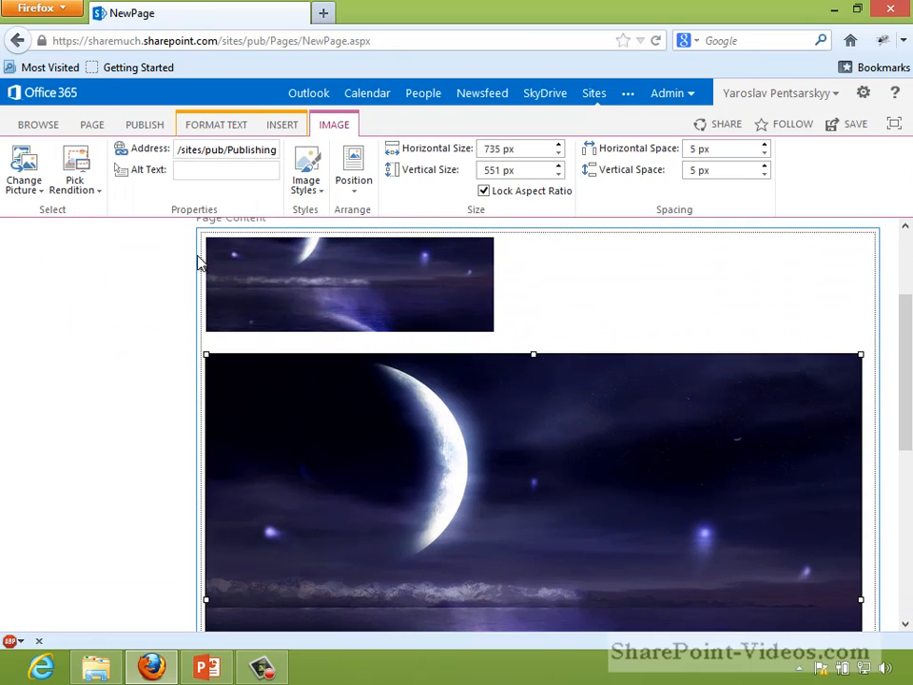
click(69, 189)
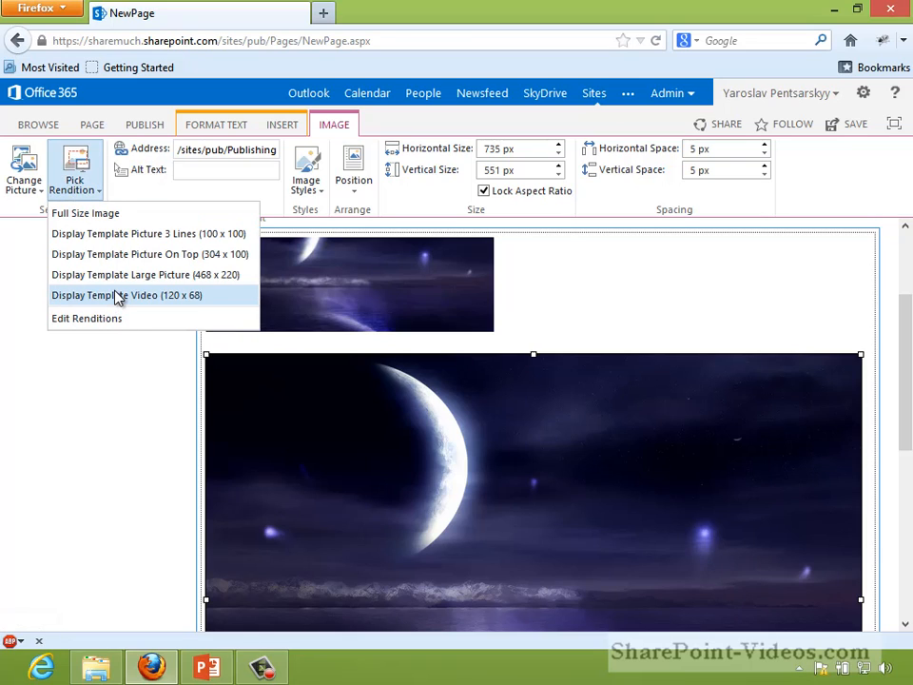
click(179, 234)
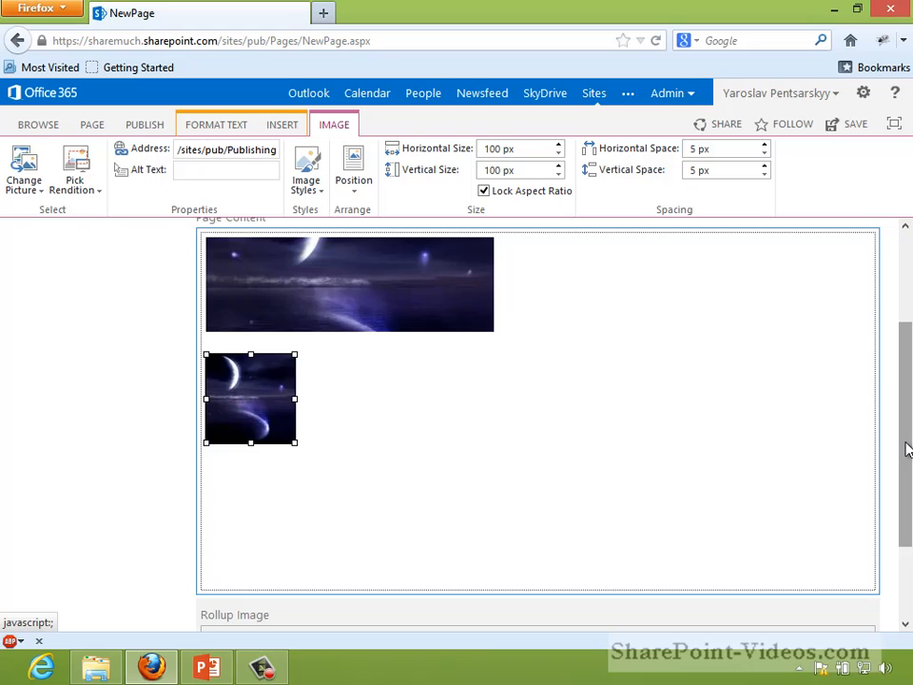
- Save NewPage with both picture renditions and leave edit mode
drag(907, 450, 908, 388)
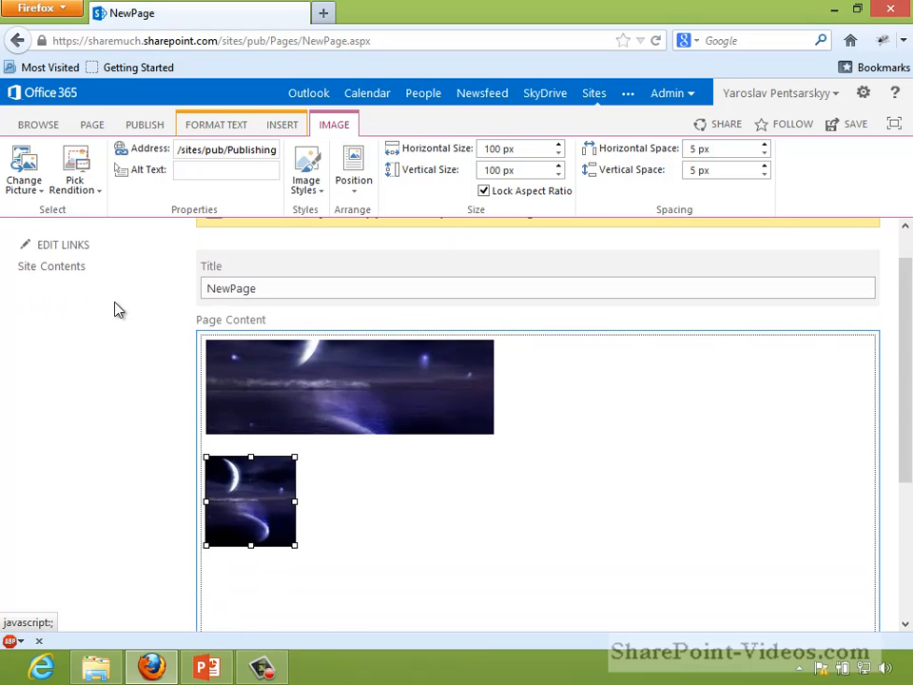
click(93, 125)
click(37, 173)
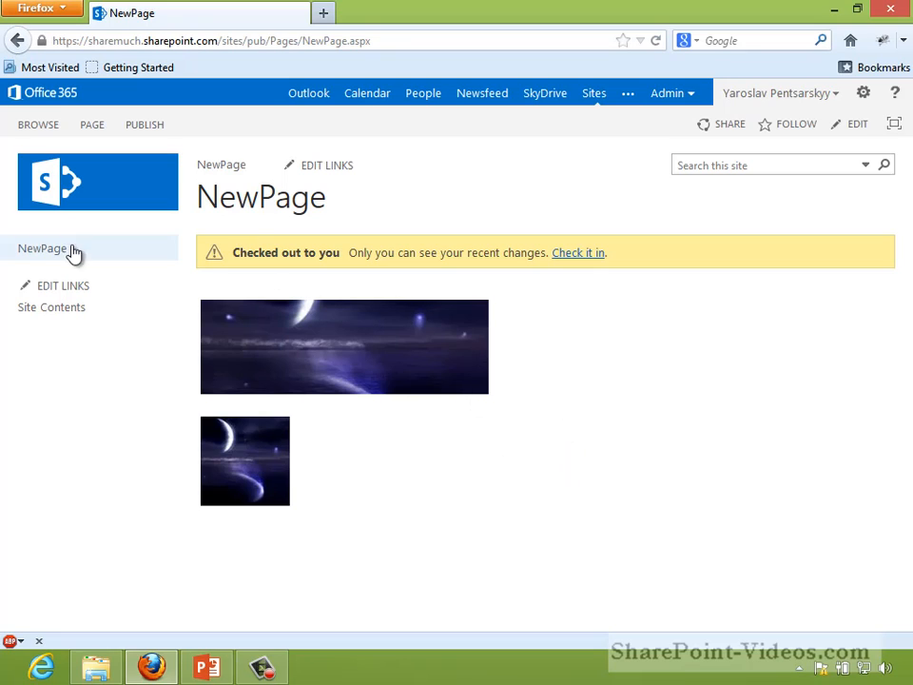
- Go from NewPage to the publishing site's Site Settings page
click(43, 308)
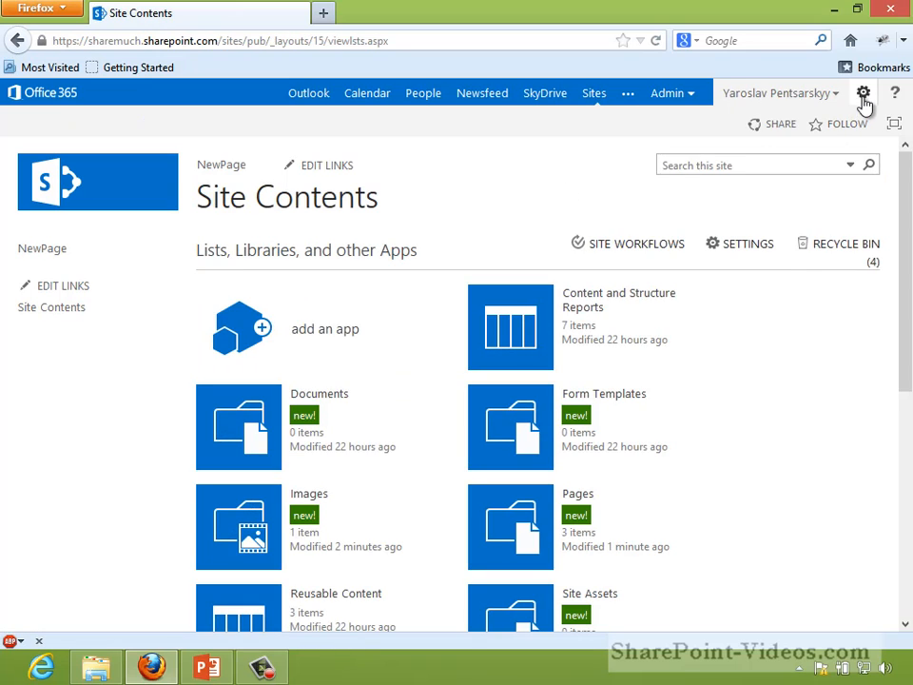
click(863, 95)
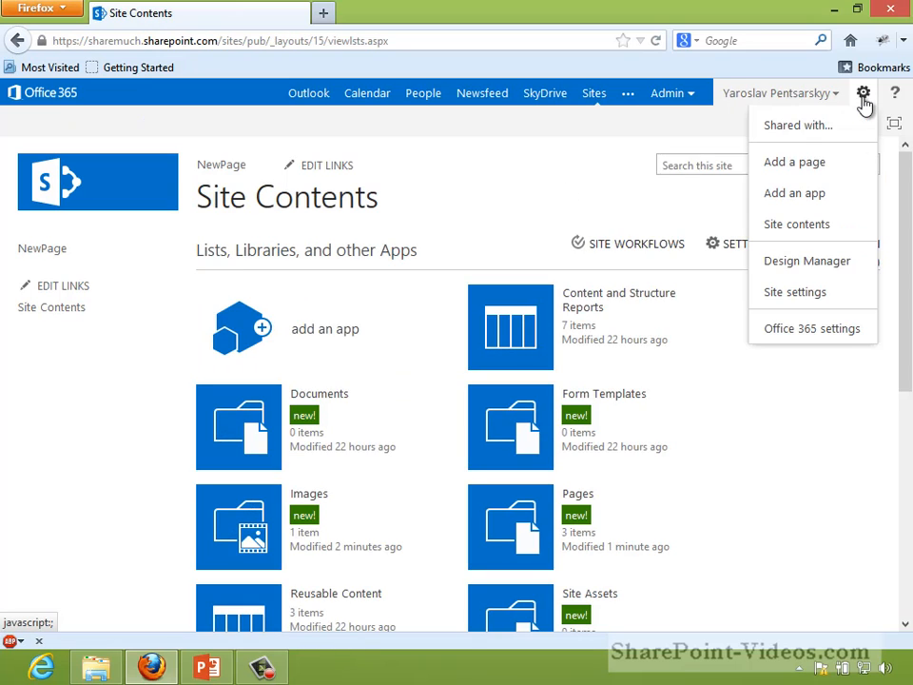
click(803, 303)
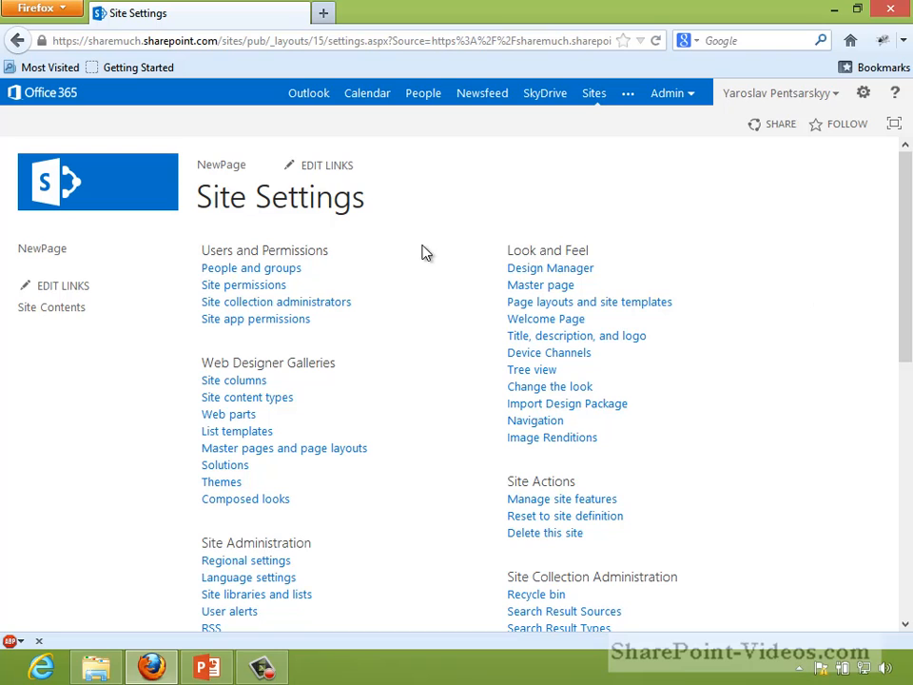
- Review the Look and Feel options in Site Settings, from Design Manager and Master page through Change the look to Image Renditions
drag(505, 266, 530, 286)
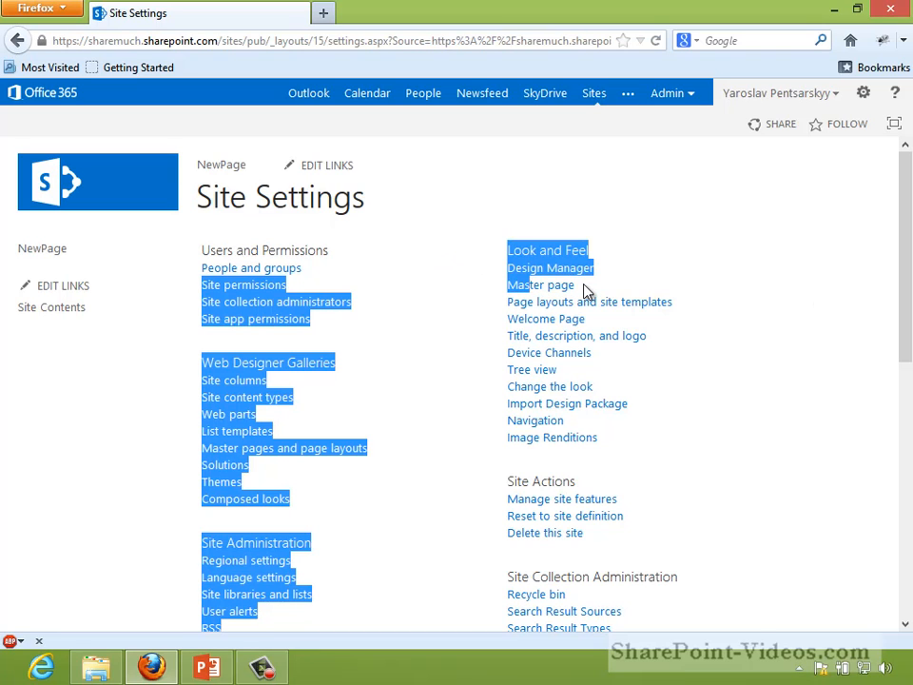
click(585, 286)
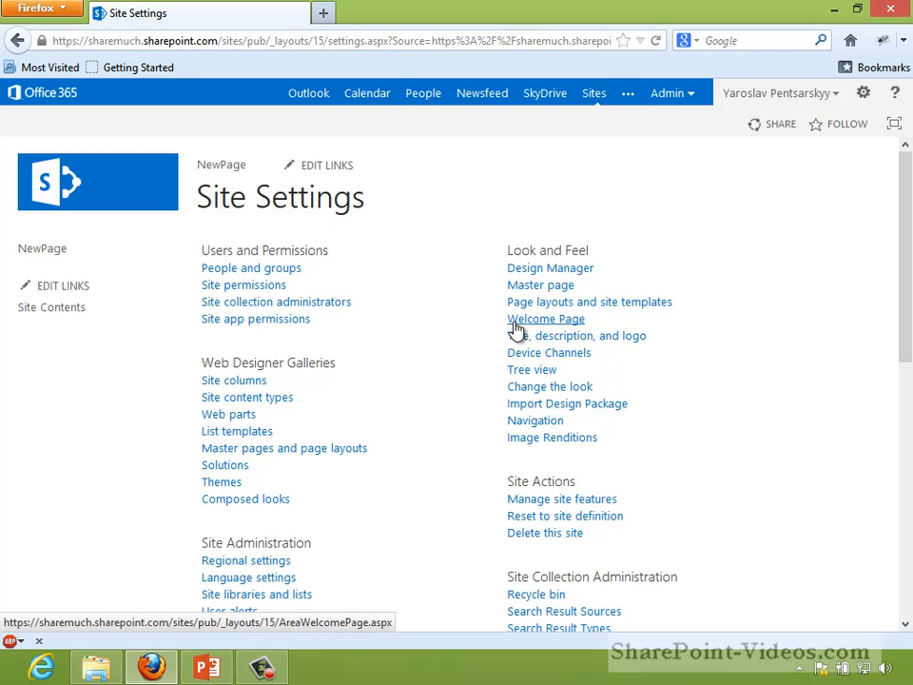
drag(495, 320, 510, 343)
click(491, 377)
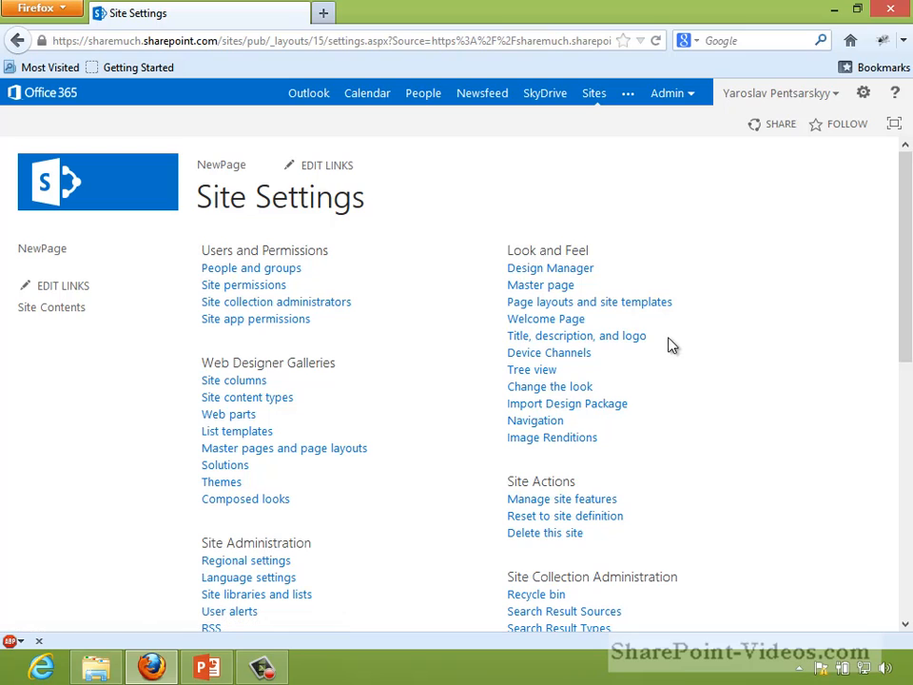
drag(669, 344, 589, 351)
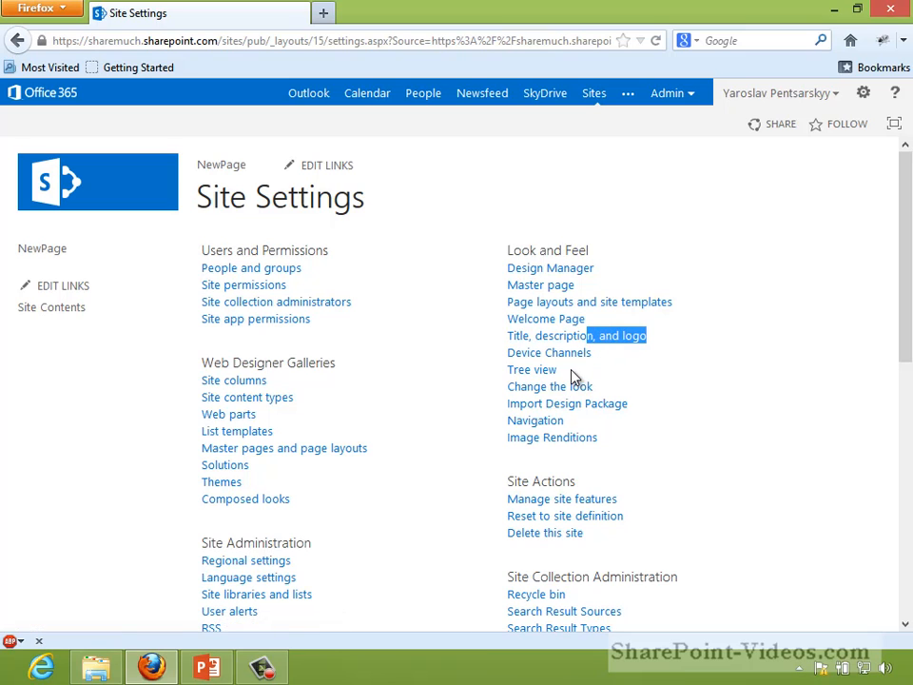
drag(534, 371, 568, 388)
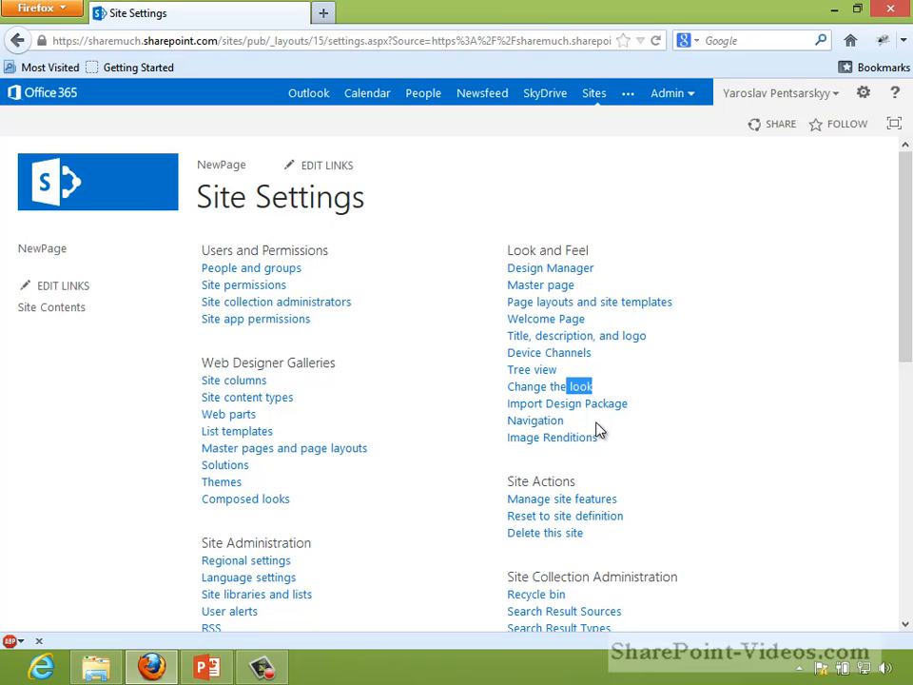
click(599, 430)
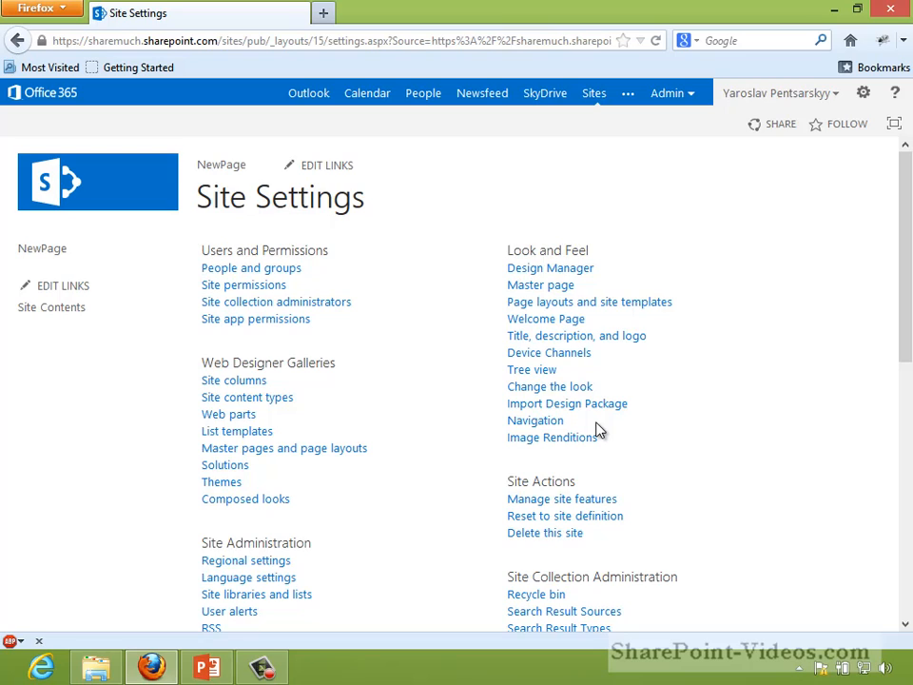